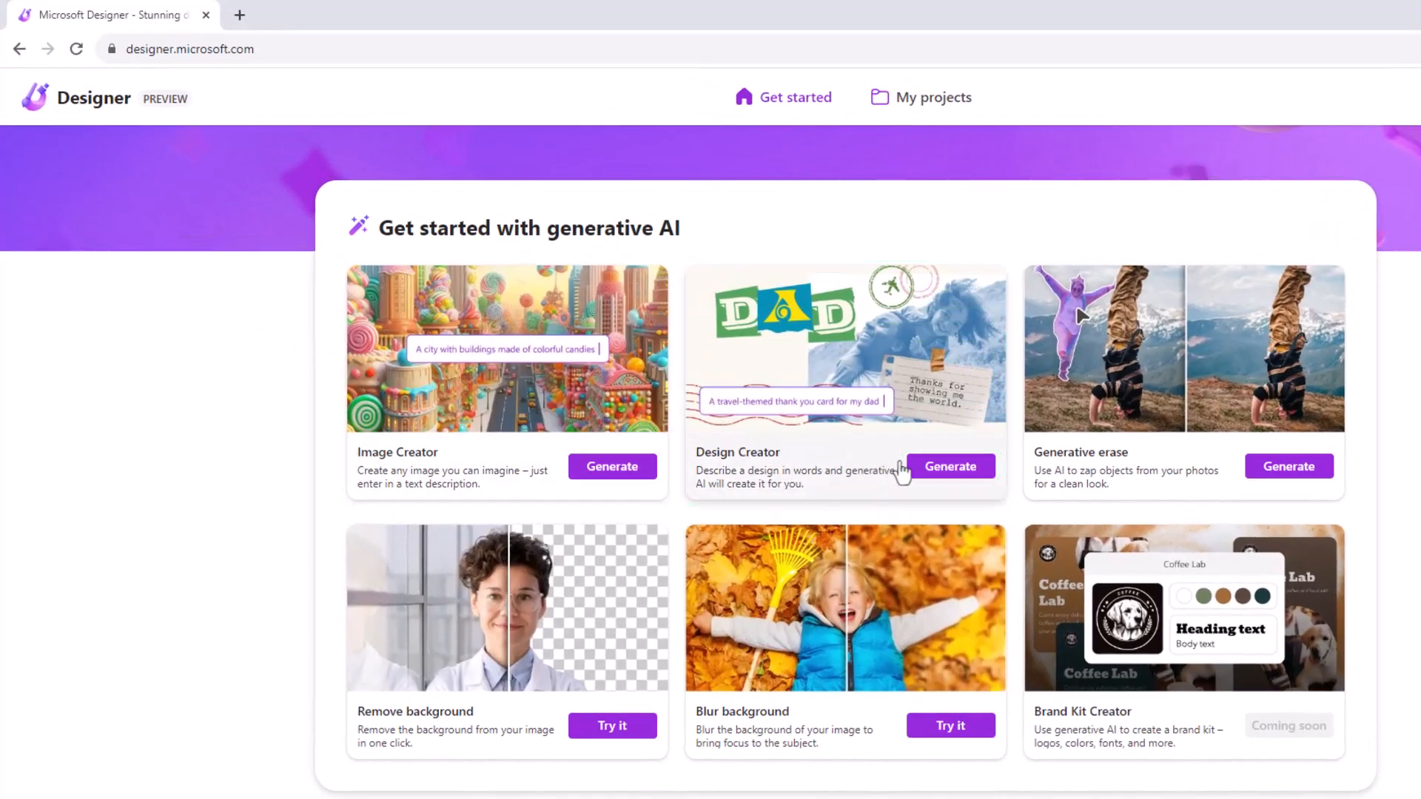
Generate designs with Design Creator from the prompt "Create a post black friday and promoting 50% offer of dresses".
left_click(931, 473)
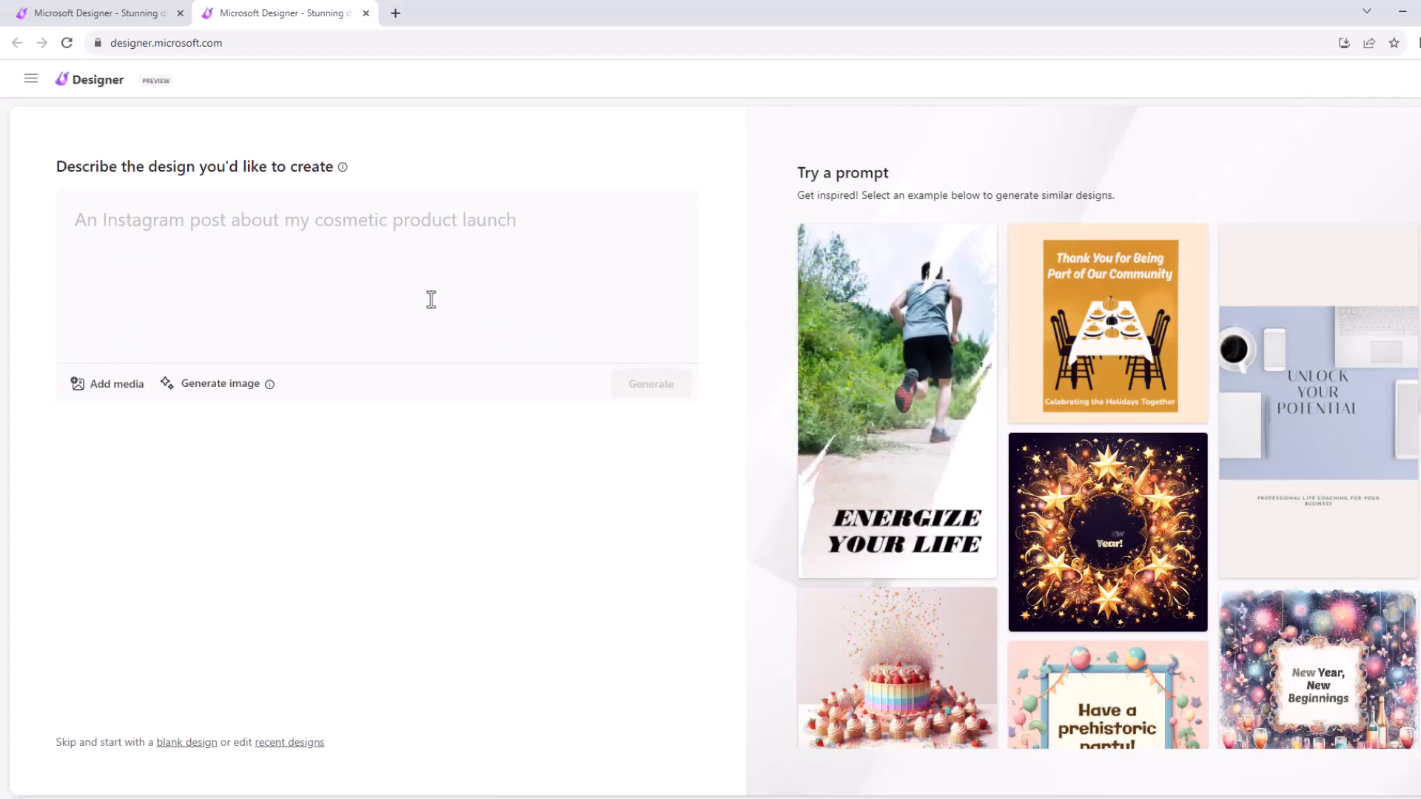
left_click(88, 304)
type("Create a post black friday and promoting 50%")
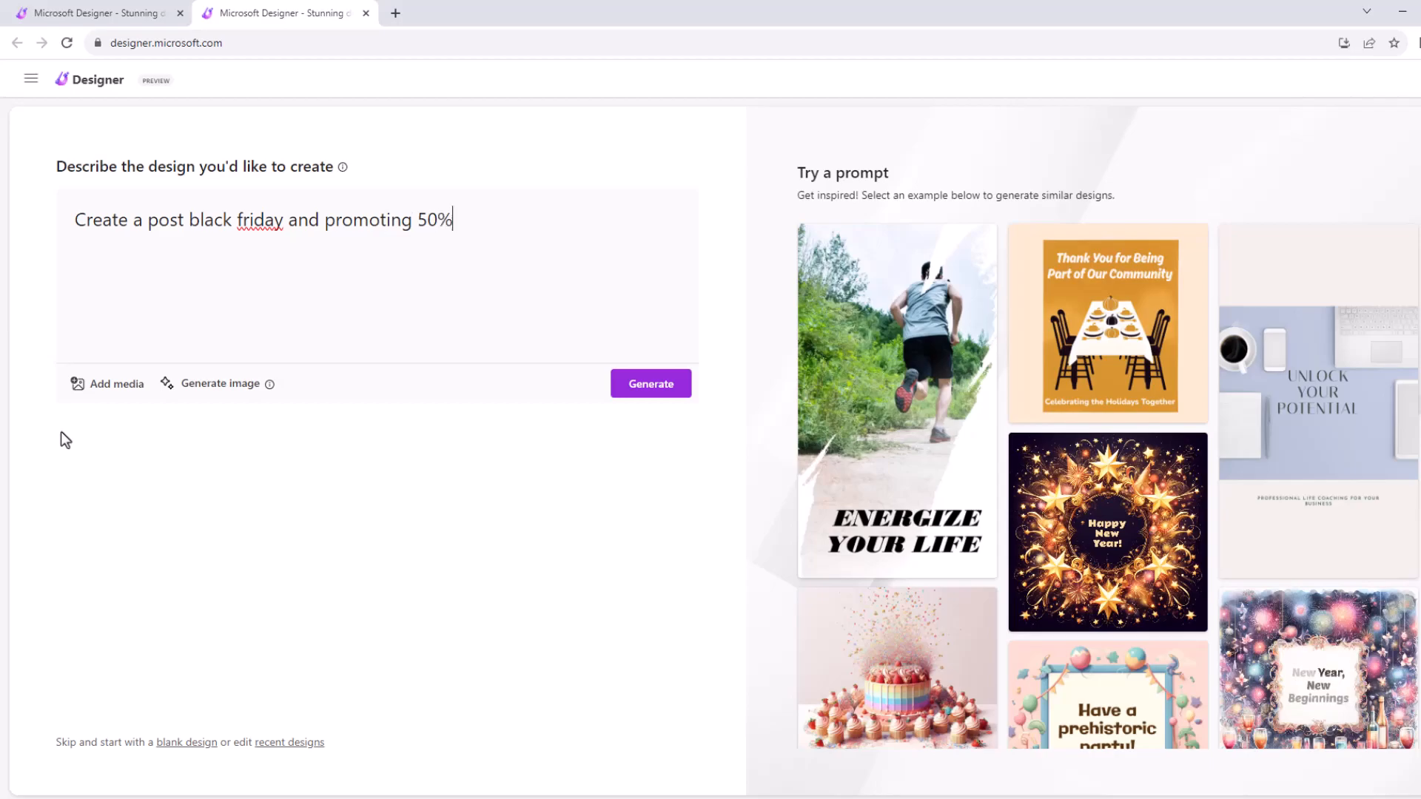
type(" offer of dresses")
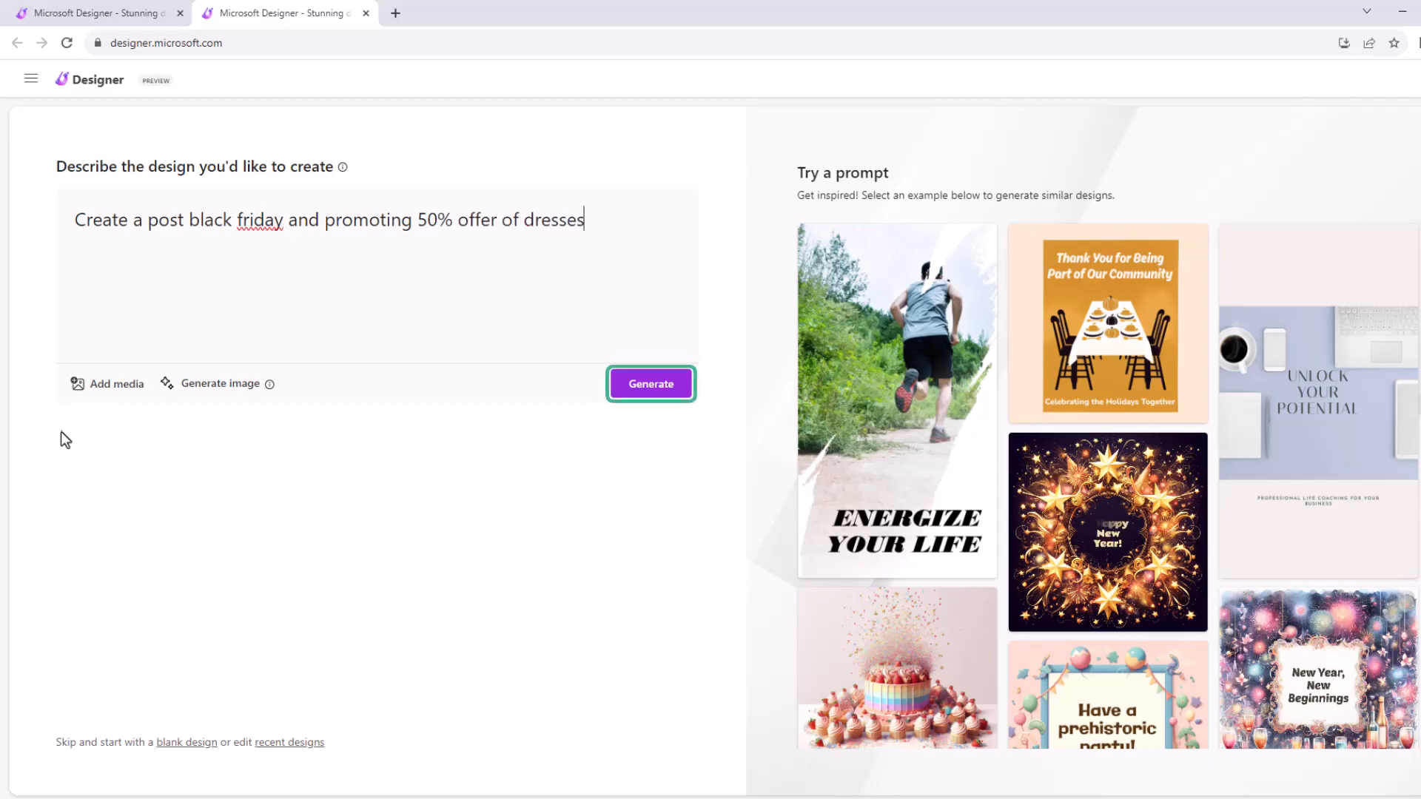
left_click(651, 394)
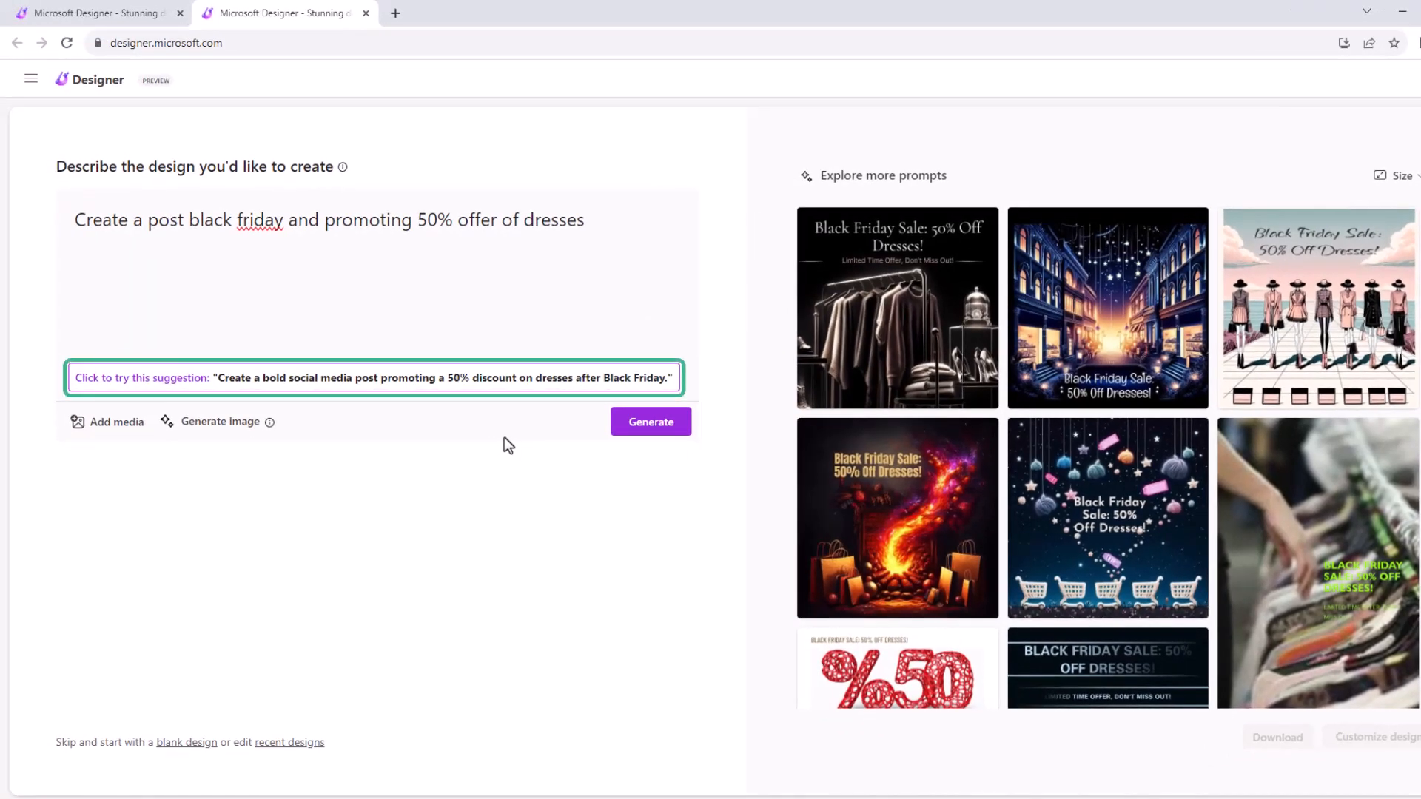
Adopt the suggested prompt for a bold social media post about a 50% discount on dresses after Black Friday and regenerate the designs.
left_click(428, 383)
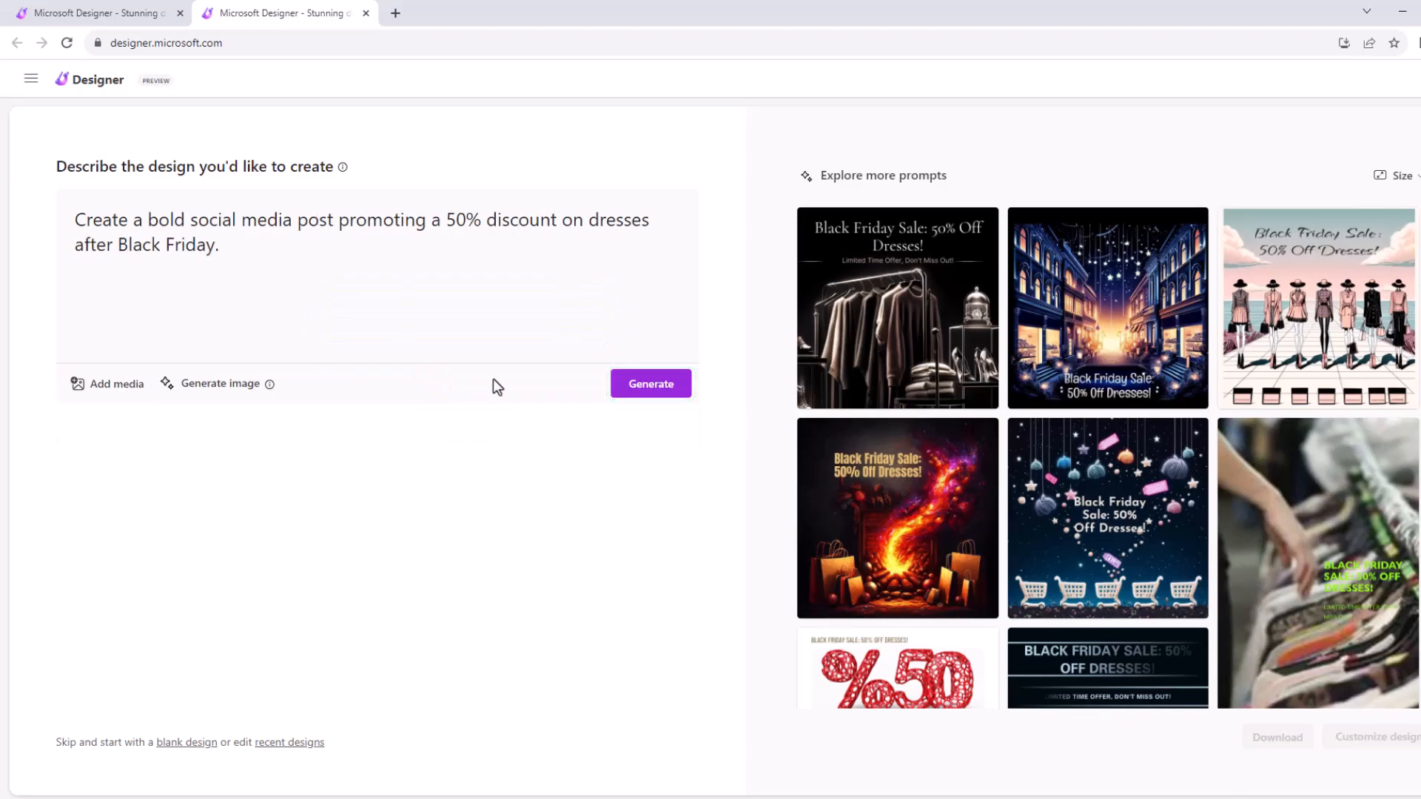
left_click(643, 391)
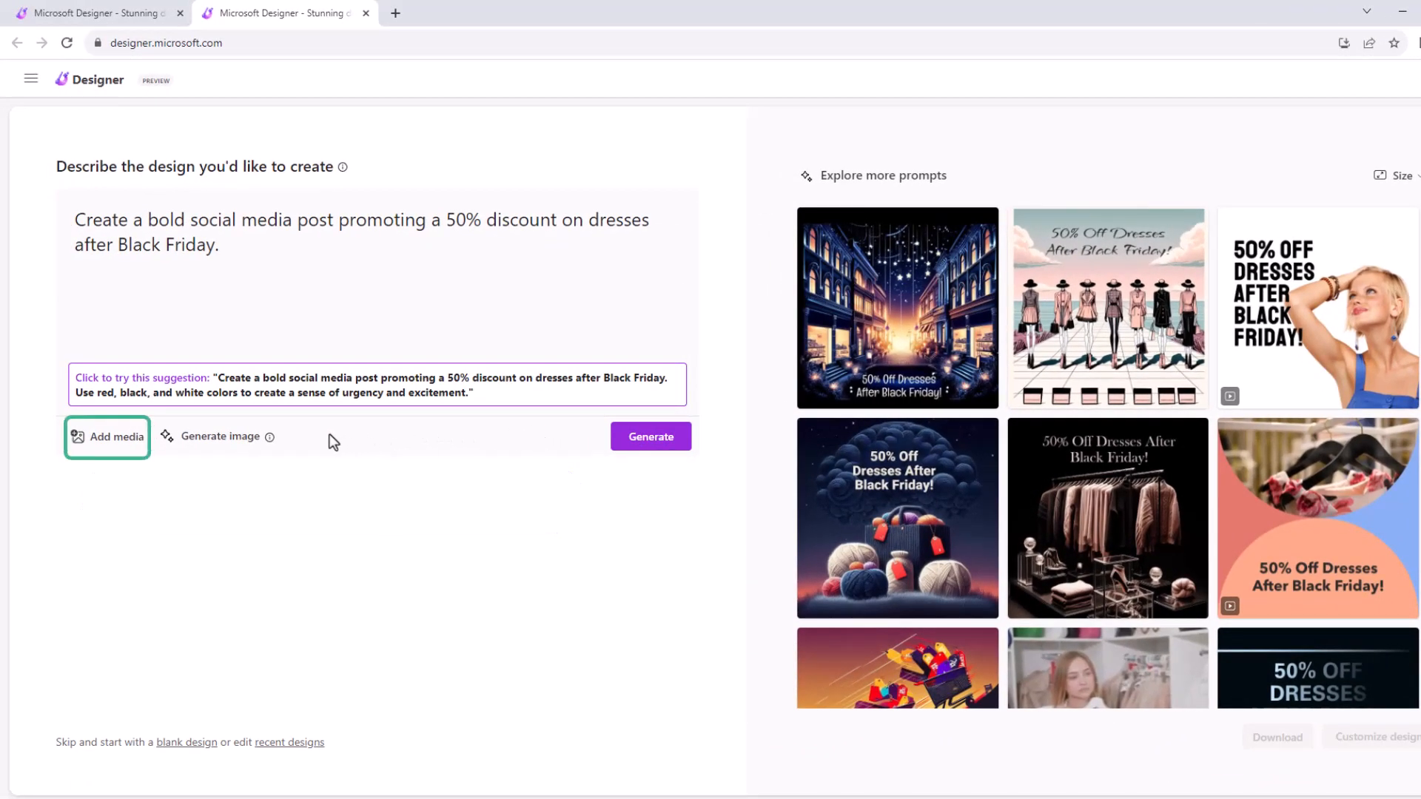
Generate an image from "Design a Post-black friday and promo image with a vibrant background" and attach the pink-purple shopping bag version to the prompt.
left_click(116, 439)
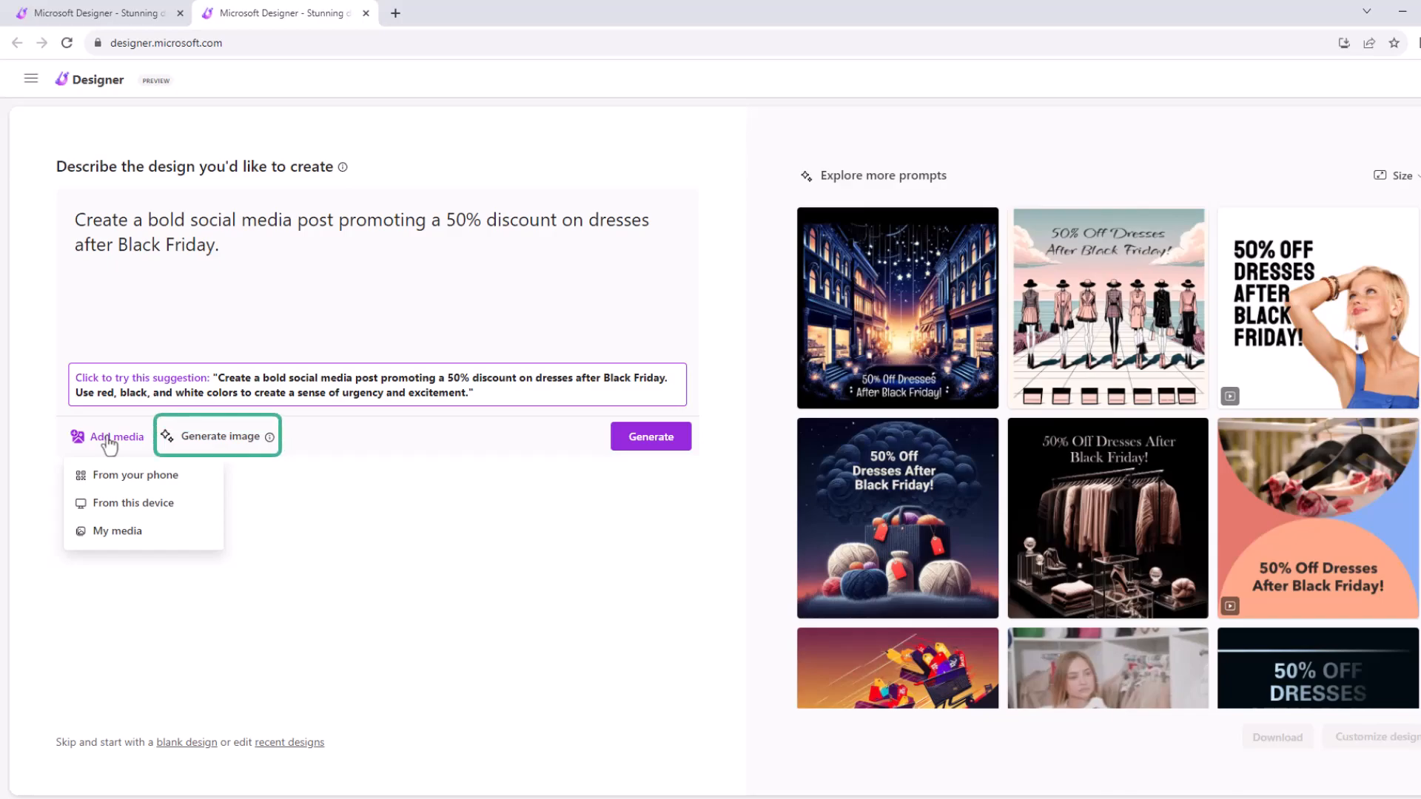
left_click(219, 441)
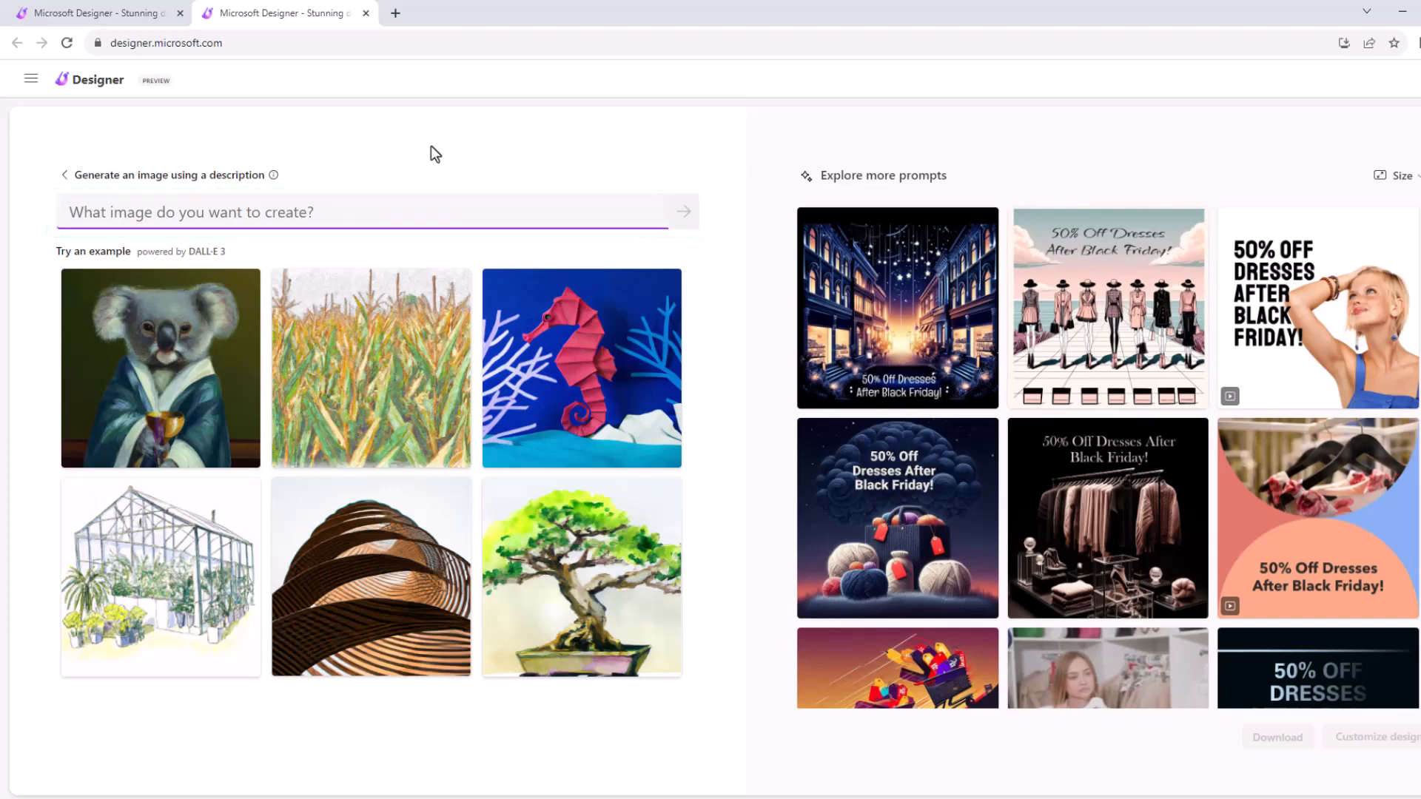
type("Design a Post-black friday and promo image with a vibrant background")
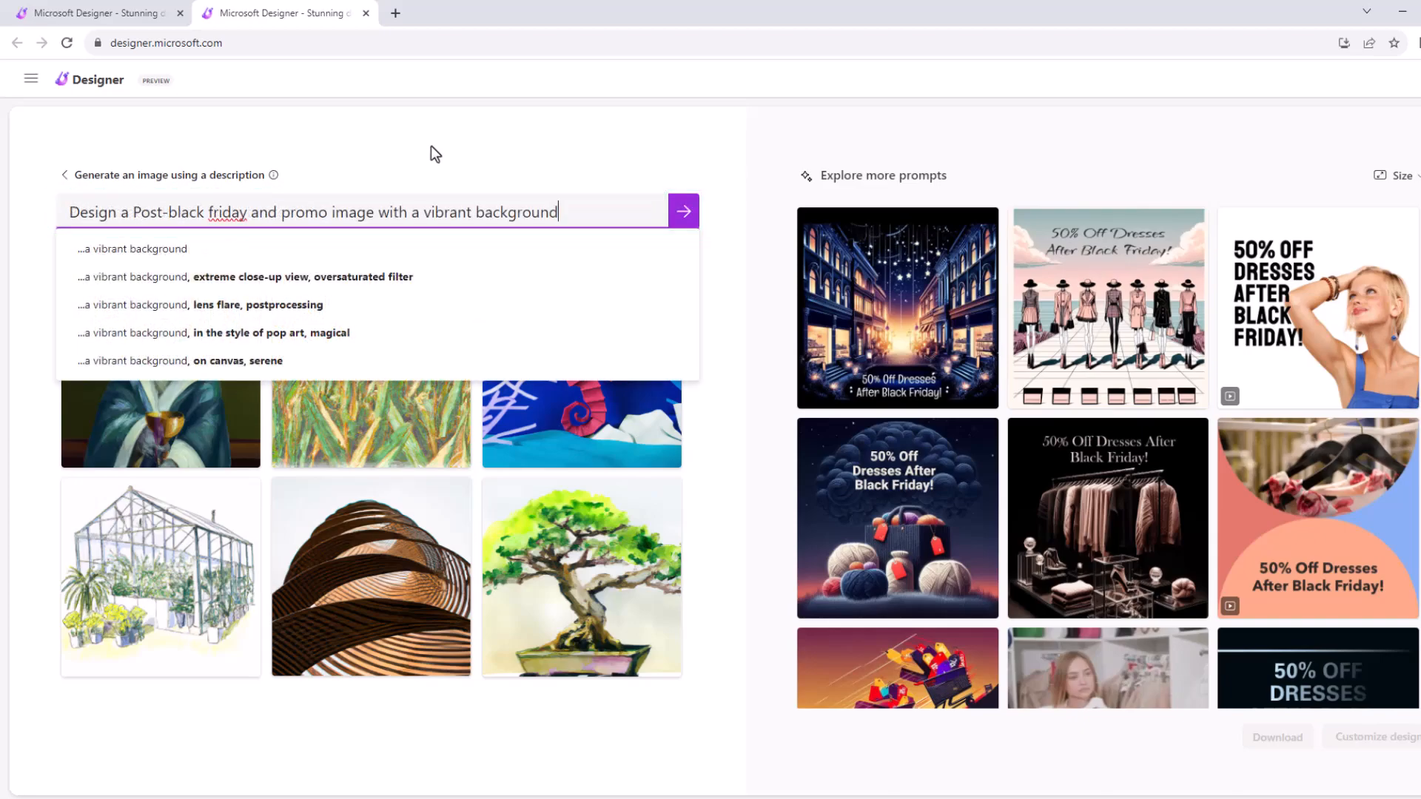
left_click(683, 211)
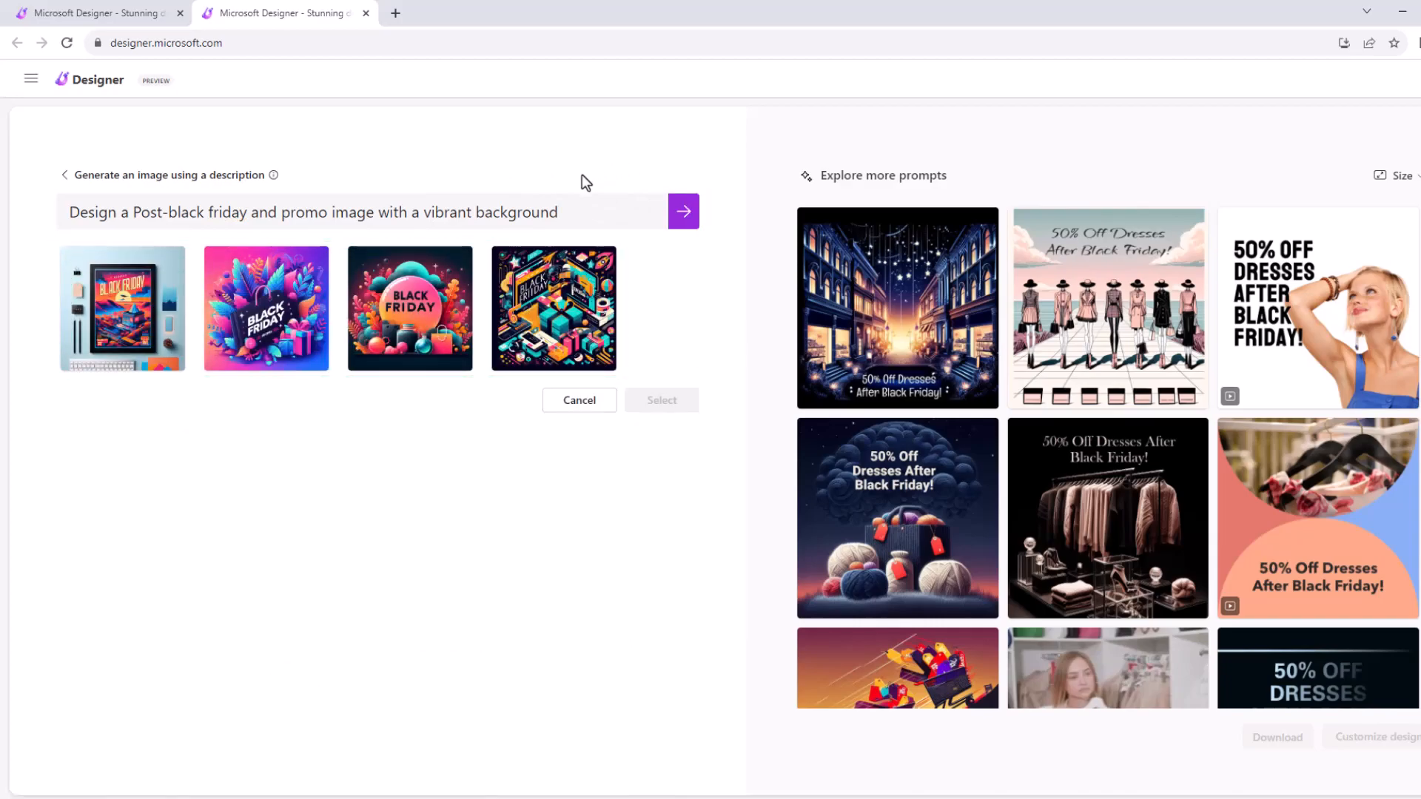
left_click(280, 300)
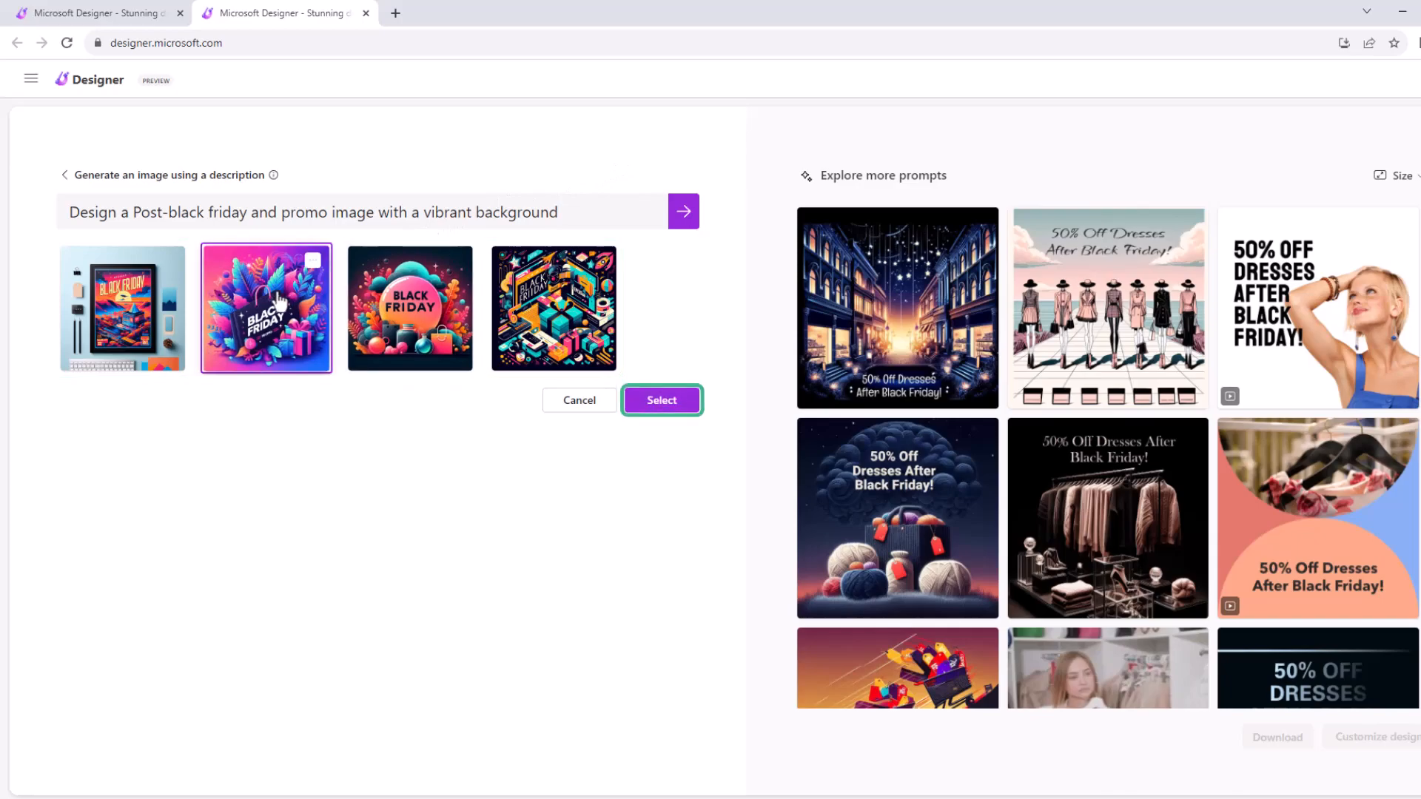
left_click(659, 403)
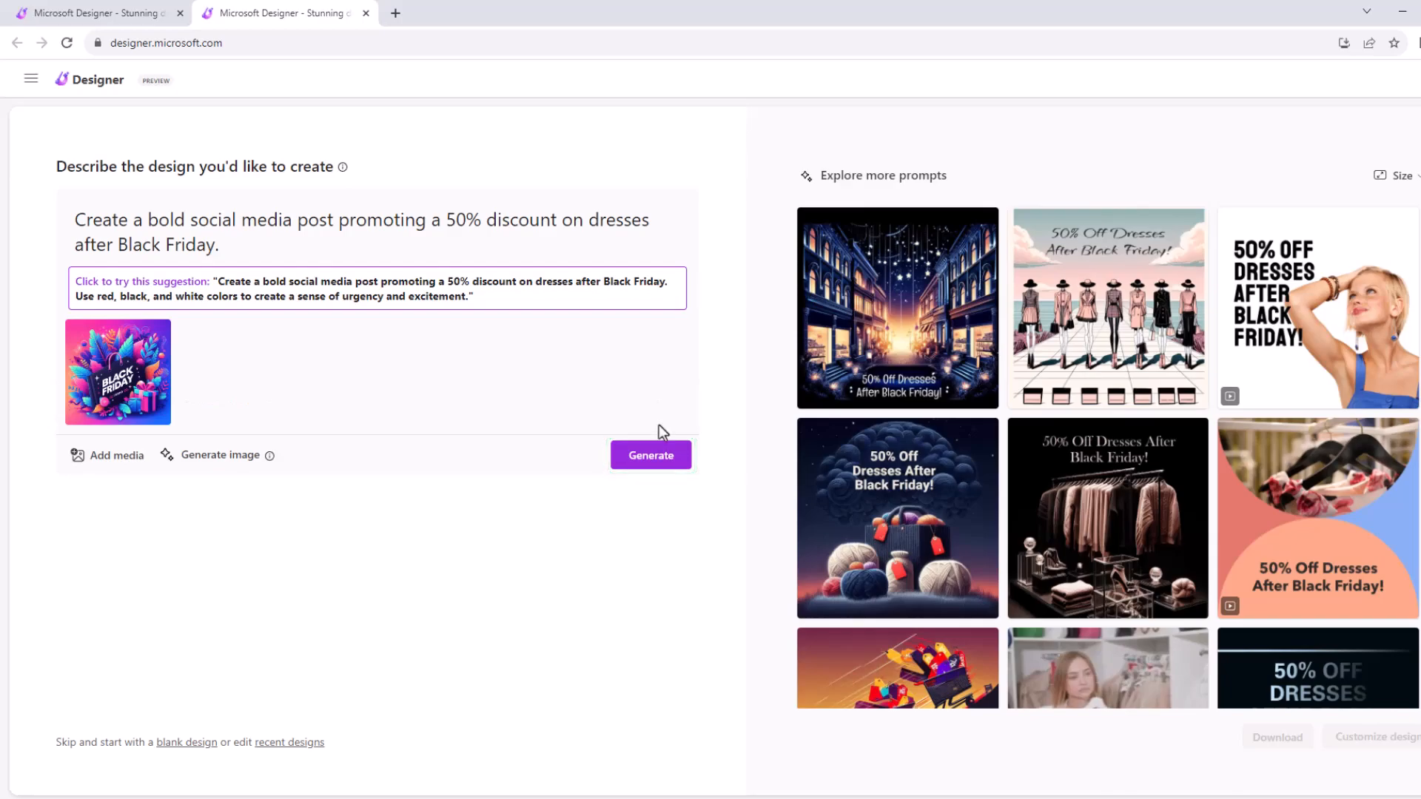
Regenerate the designs with the attached image and open the pink one with the white scalloped caption area for customizing.
left_click(662, 459)
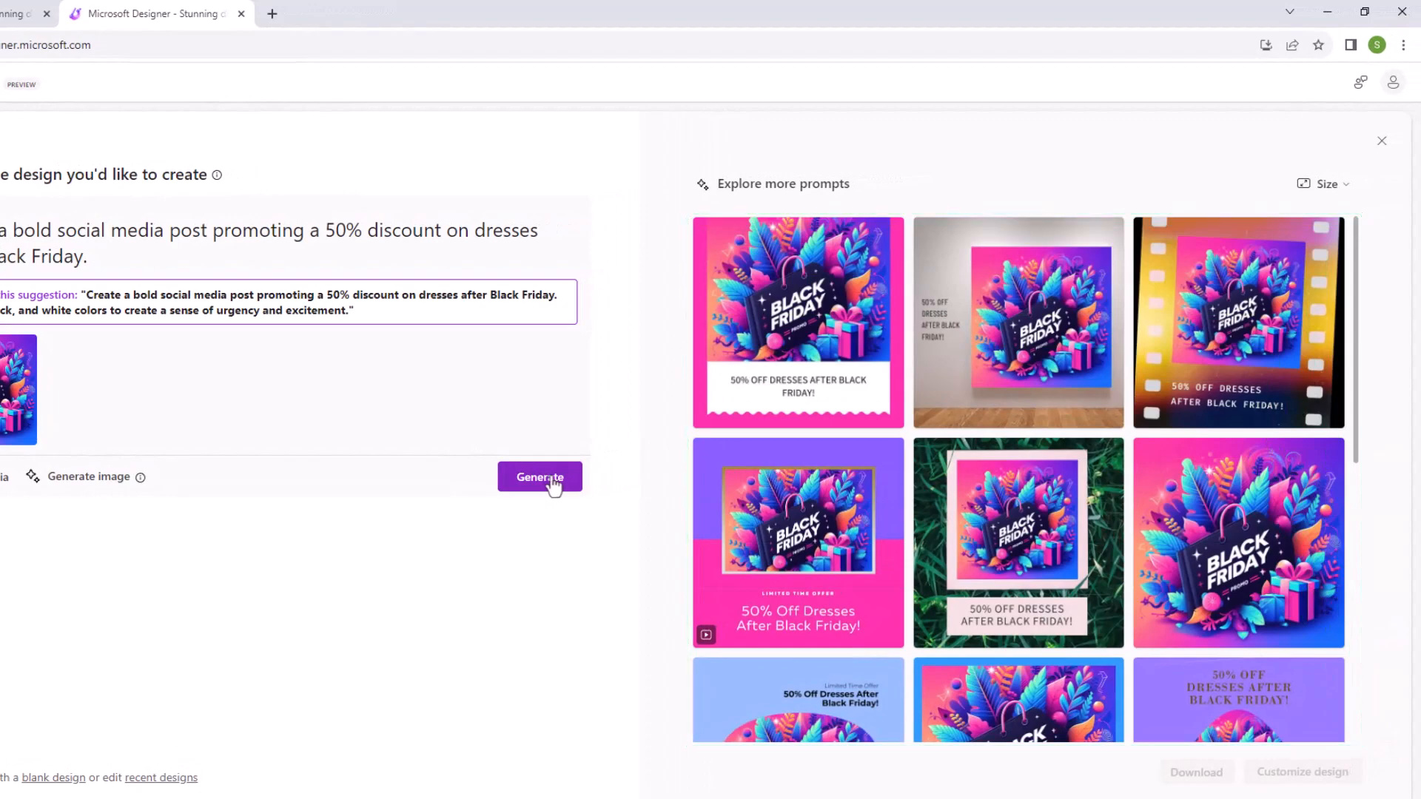
left_click(790, 338)
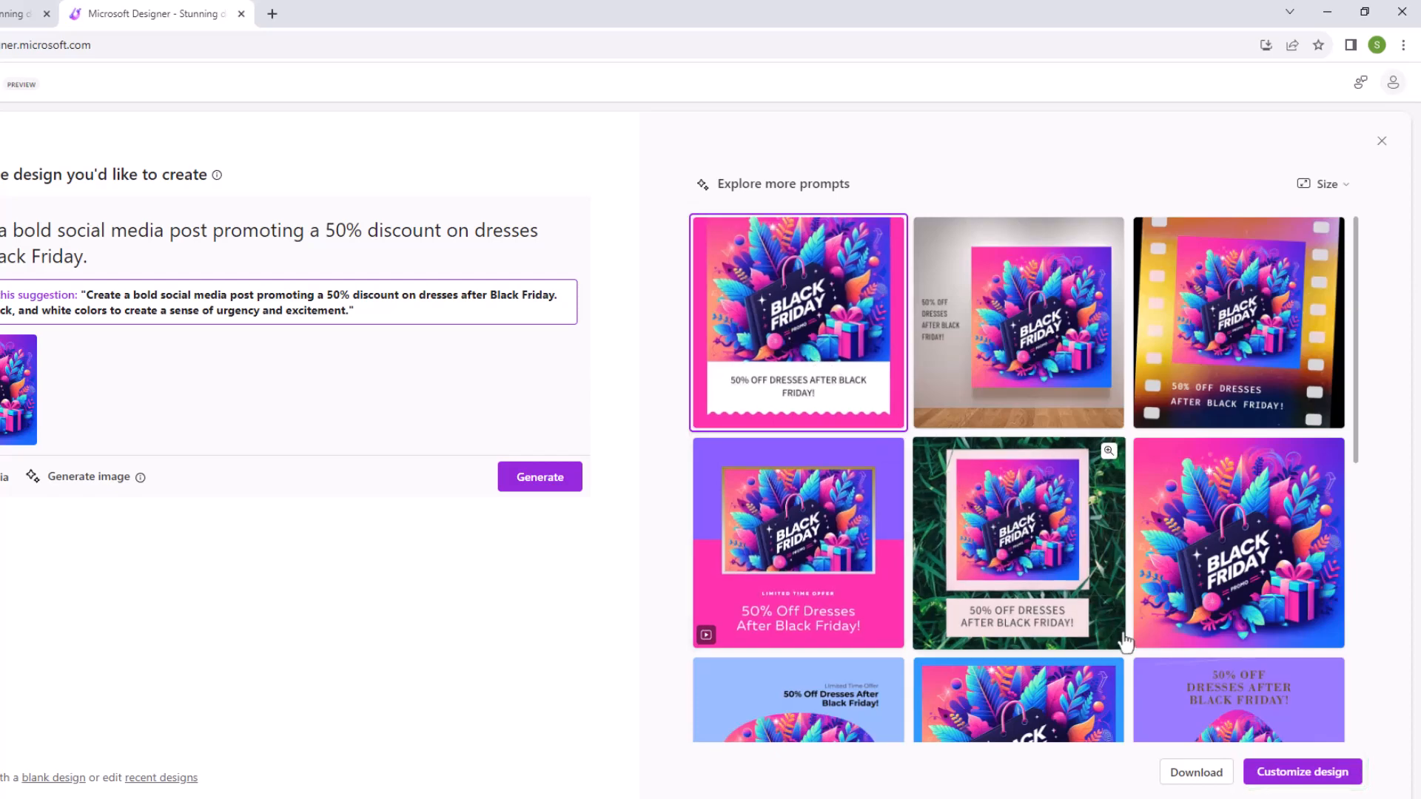
left_click(1270, 774)
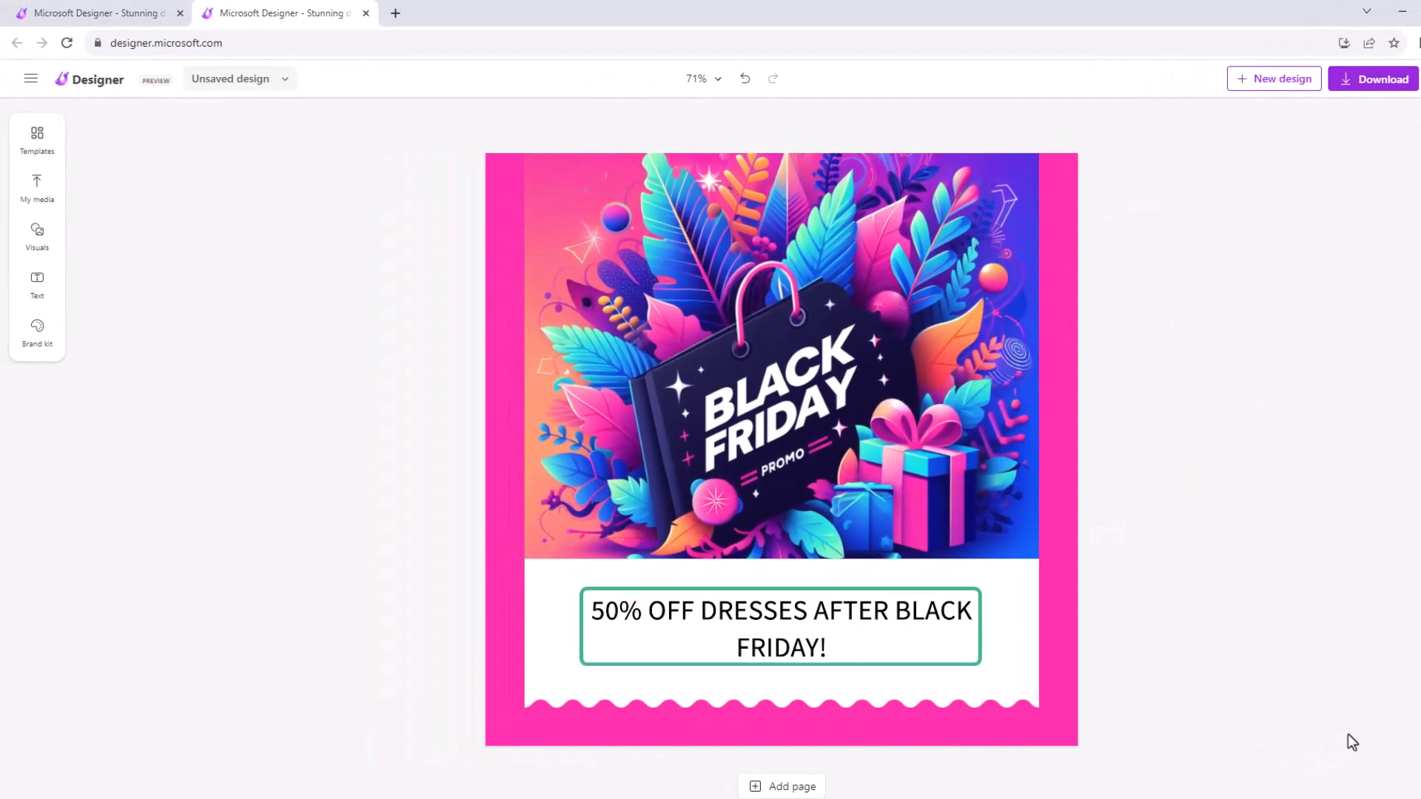
Generate text suggestions from the description "Post black friday chic: 50% OFF all dresses".
left_click(37, 282)
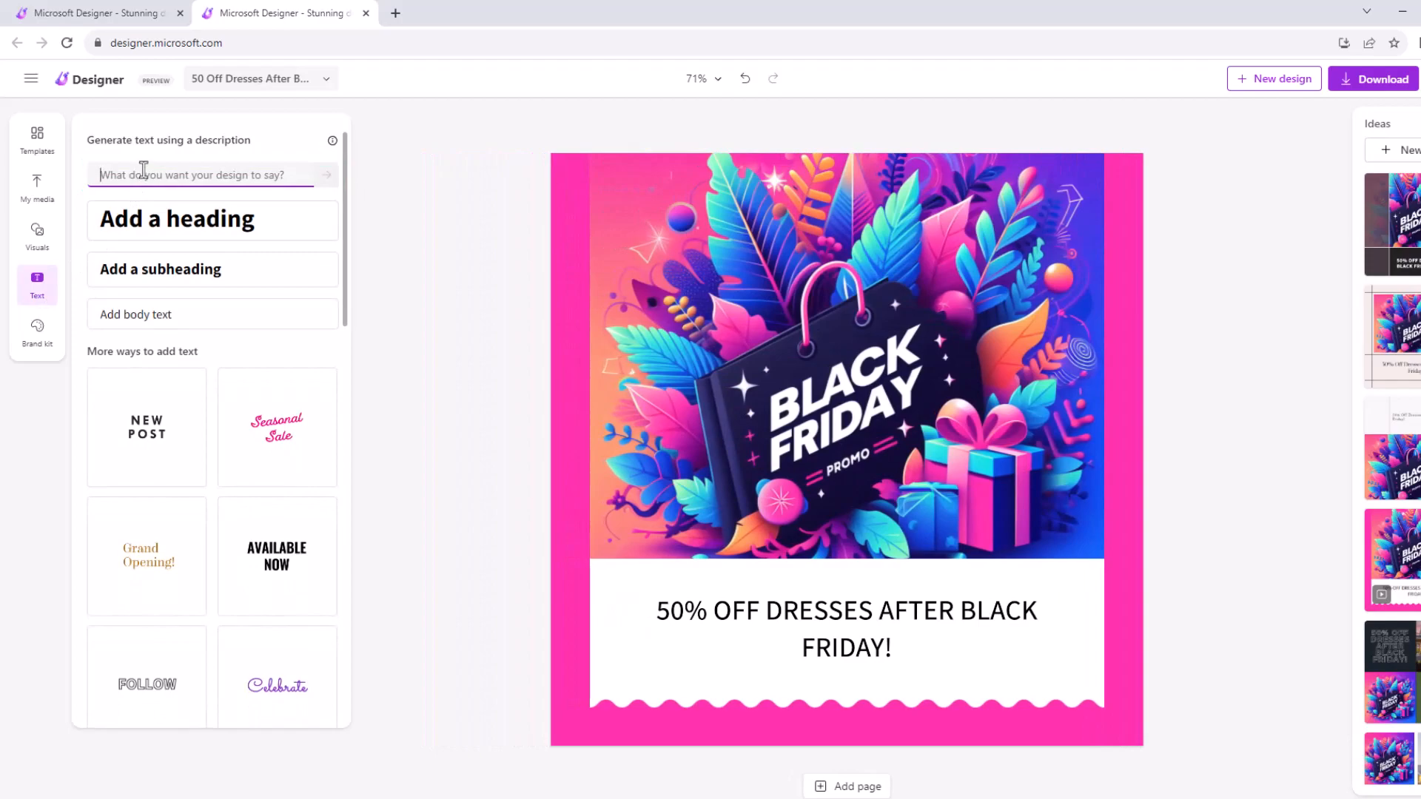
type("Post black friday chic: 50% OFF all dresses")
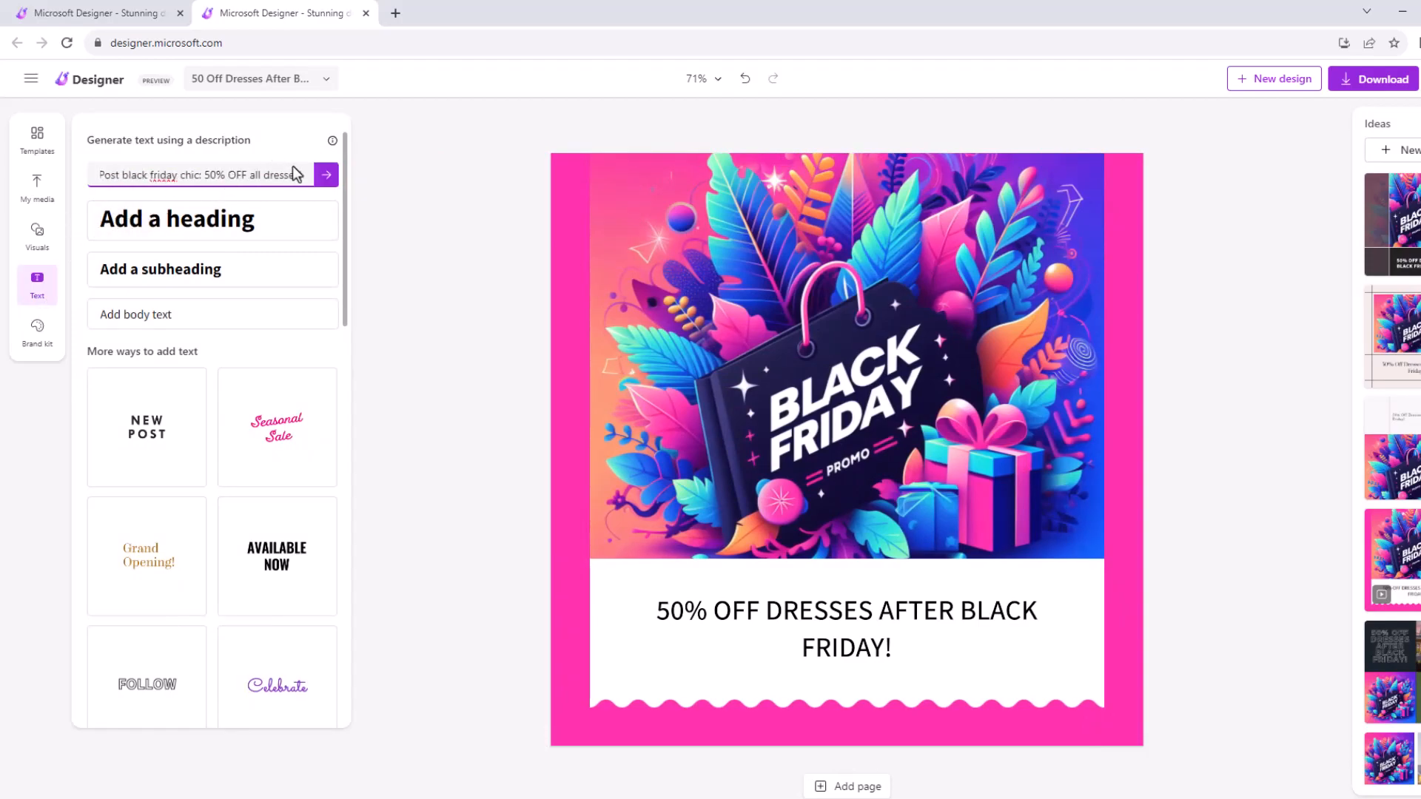
left_click(326, 175)
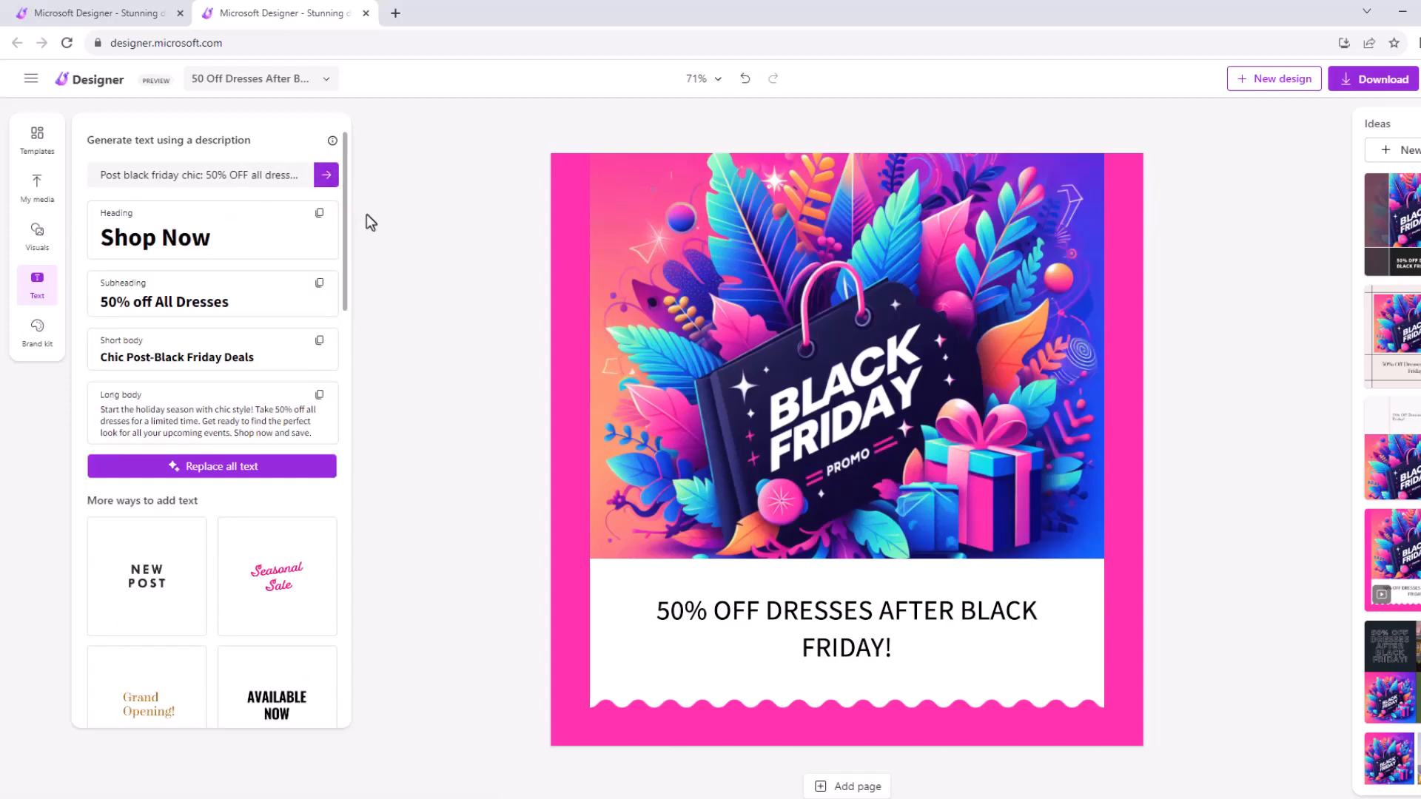
Replace all text in the design with the generated text and apply the animated pink layout idea.
left_click(239, 468)
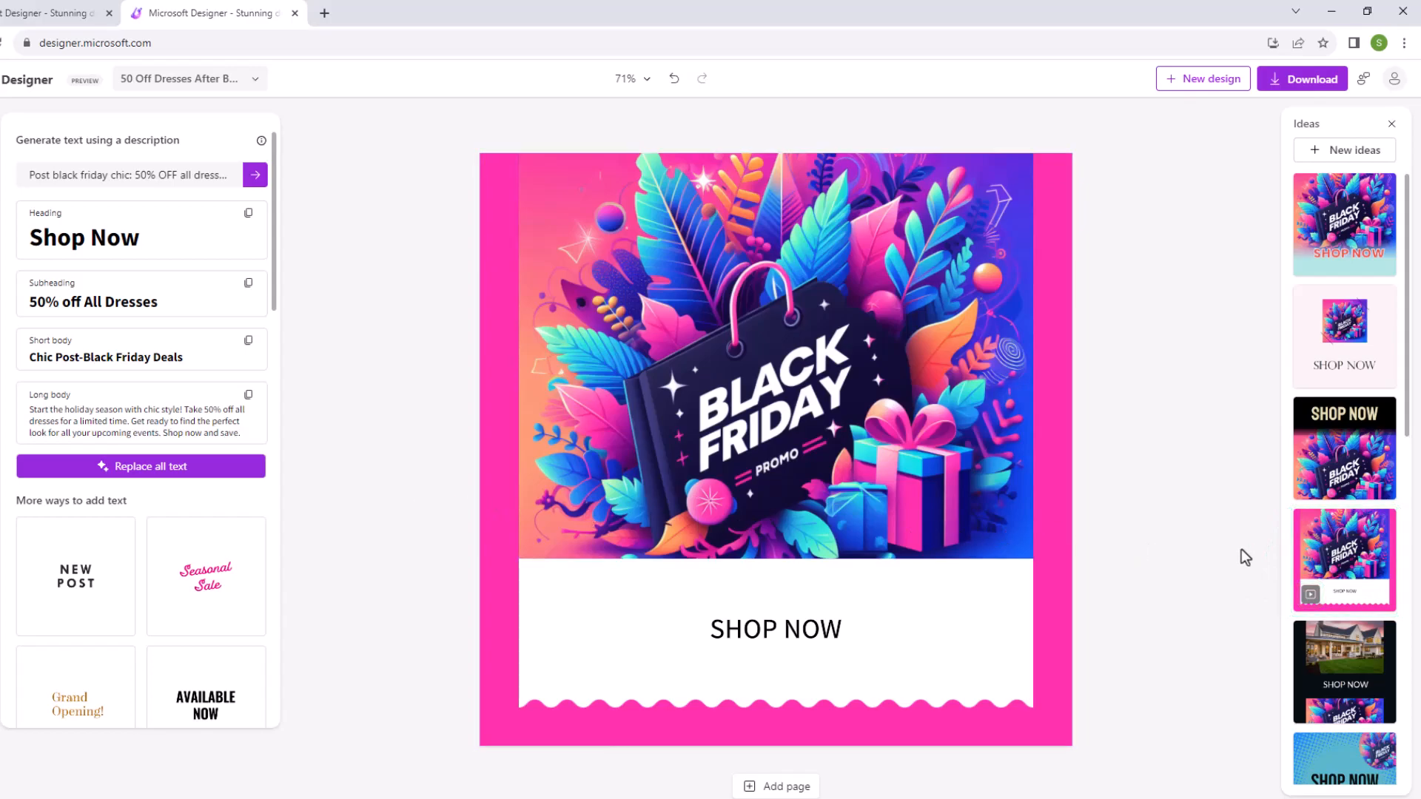
left_click(1330, 564)
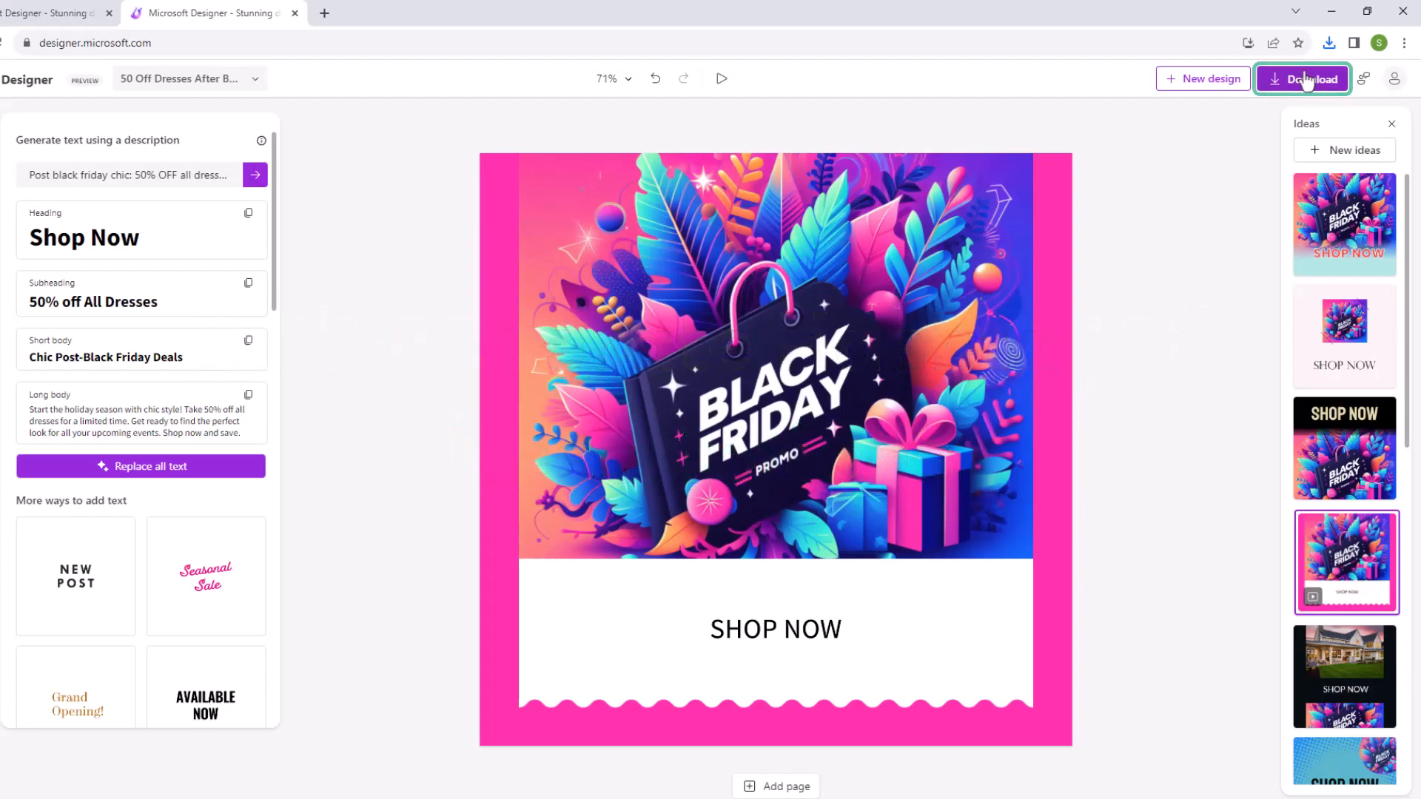
Start AI captions and hashtags for the design and set the post's main goal to "Get more engagement".
left_click(1305, 79)
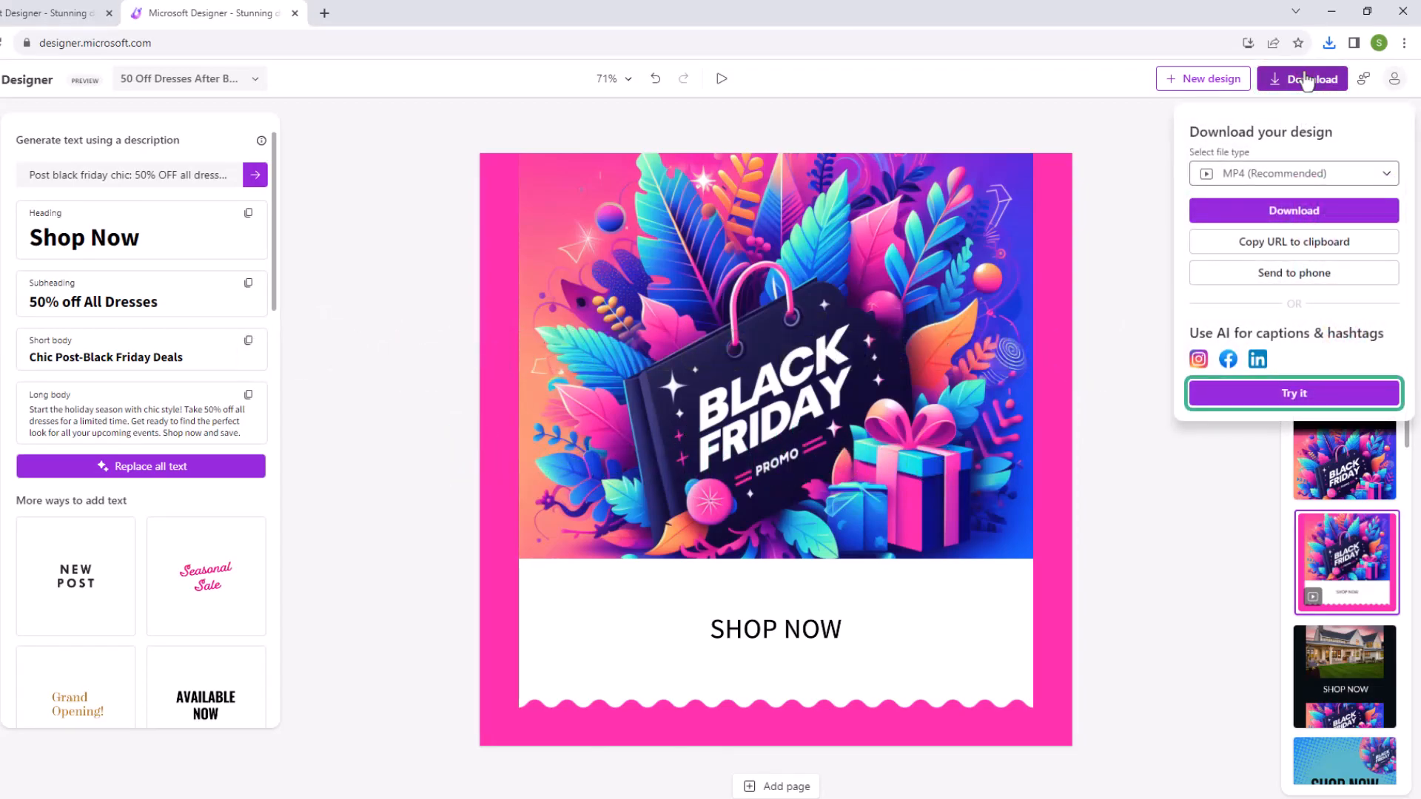
left_click(1282, 396)
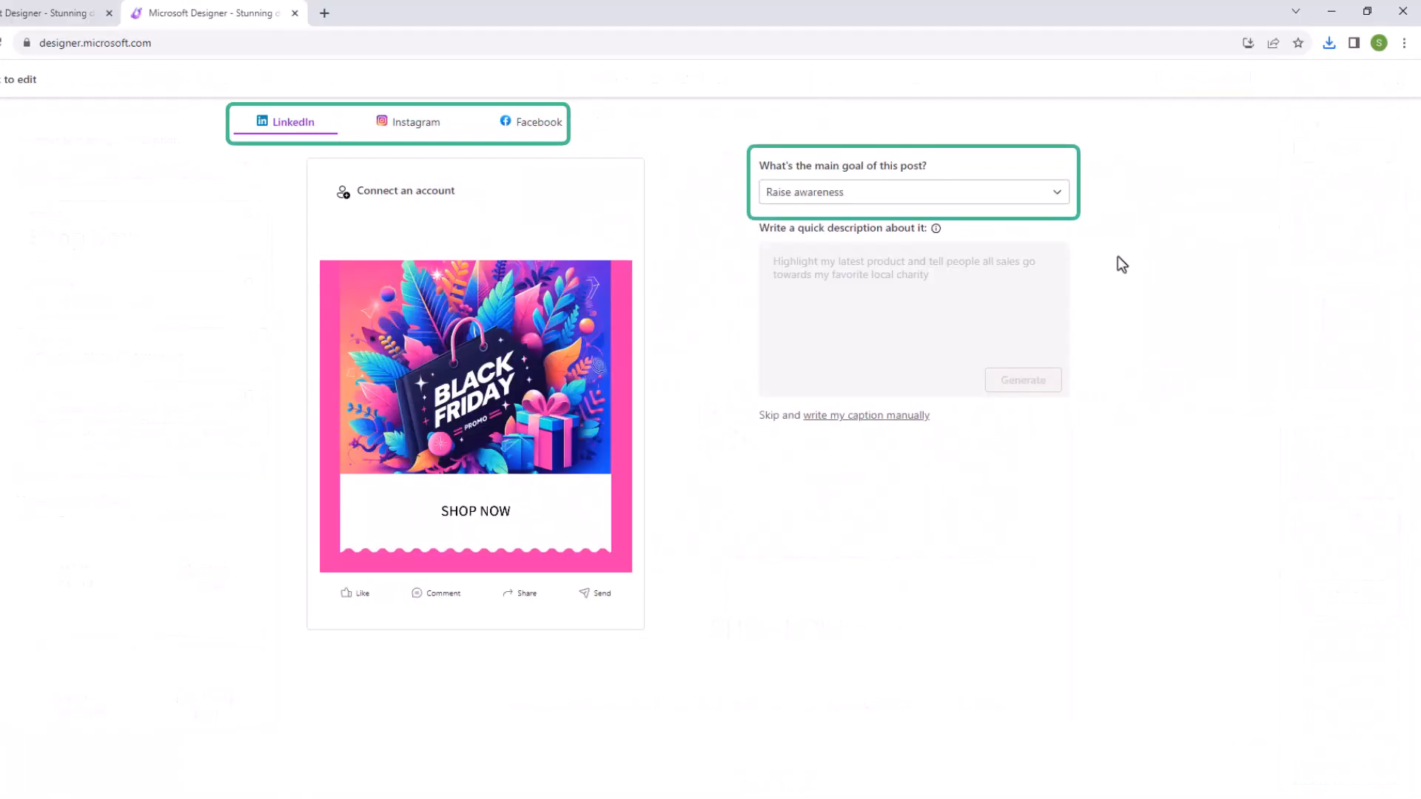
left_click(1054, 194)
left_click(1029, 246)
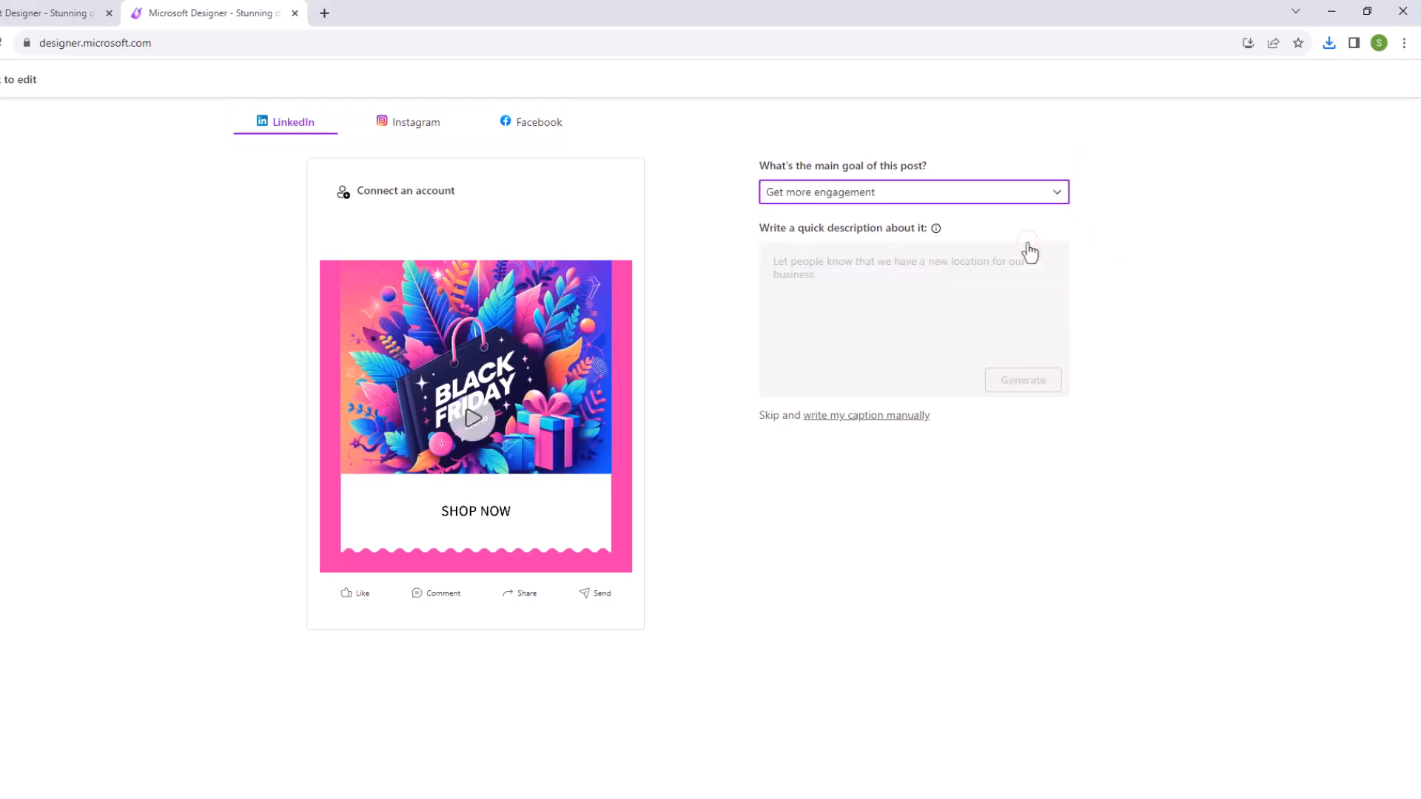
Generate captions from the description "Post about black friday and promoting 50% Offer of dresses".
left_click(1010, 275)
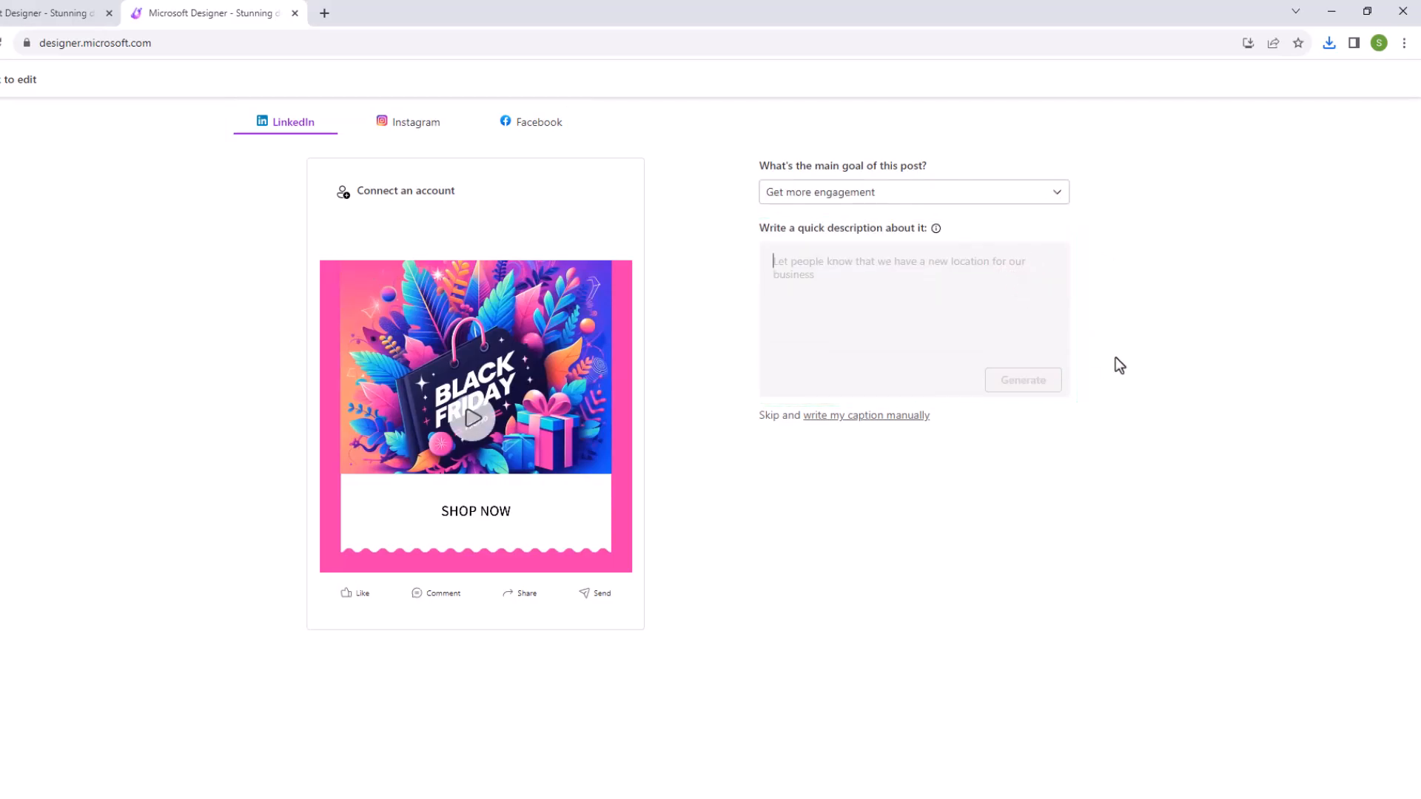
type("Post about black friday and promo")
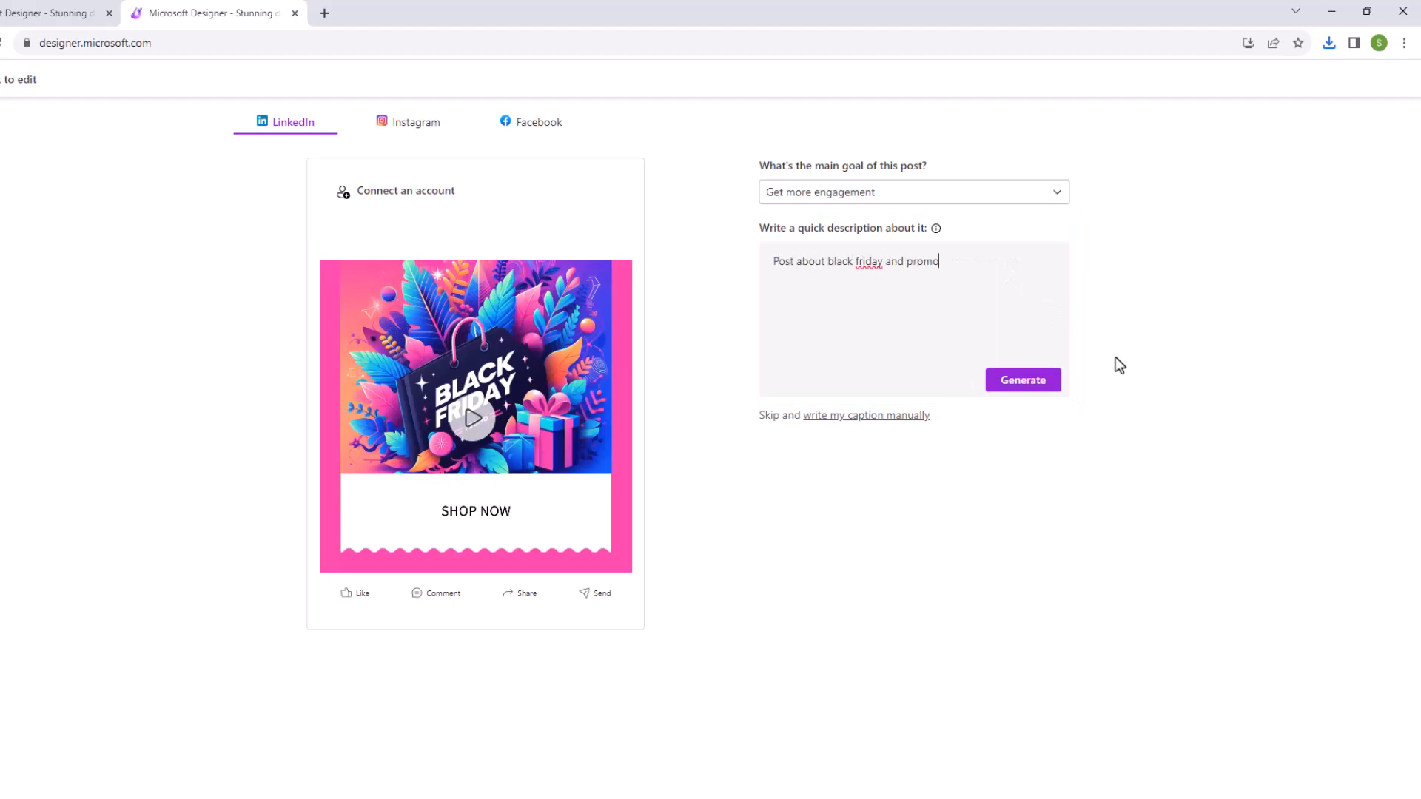
type("ting 50% Offer of dresses")
left_click(1044, 382)
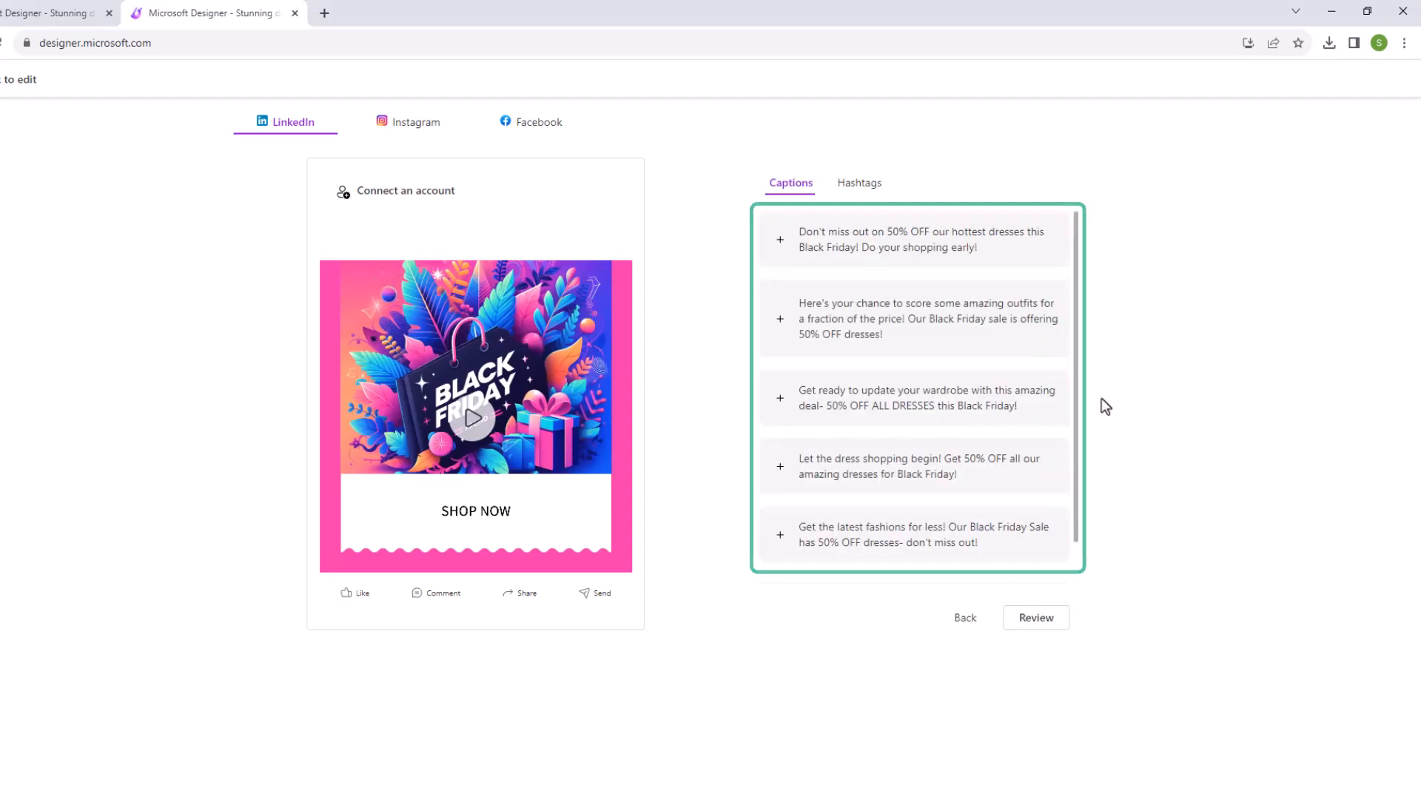
Add the "Don't miss out on 50% OFF our hottest dresses" caption with #blackfriday and #blackfridaysale, and copy the reviewed caption text.
left_click(953, 246)
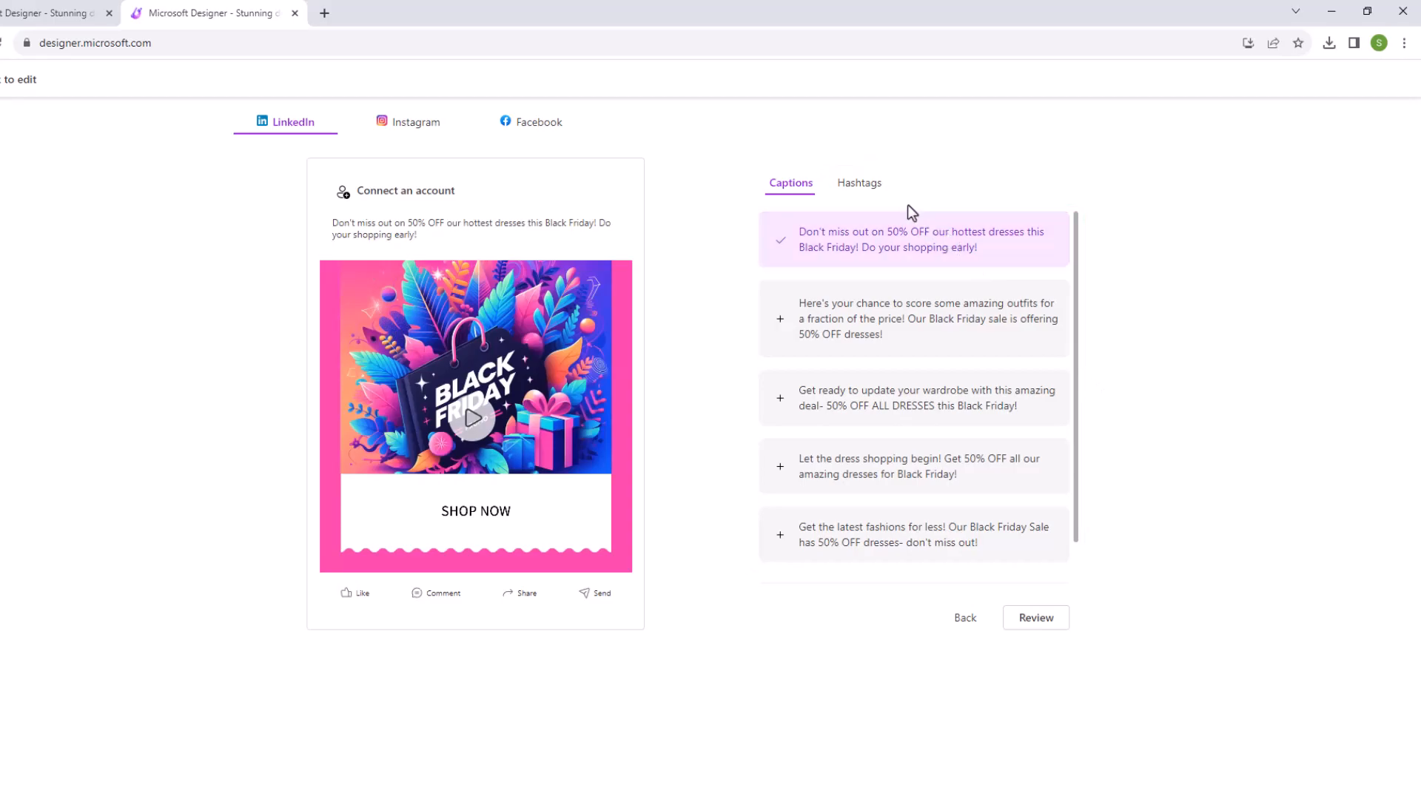
left_click(869, 188)
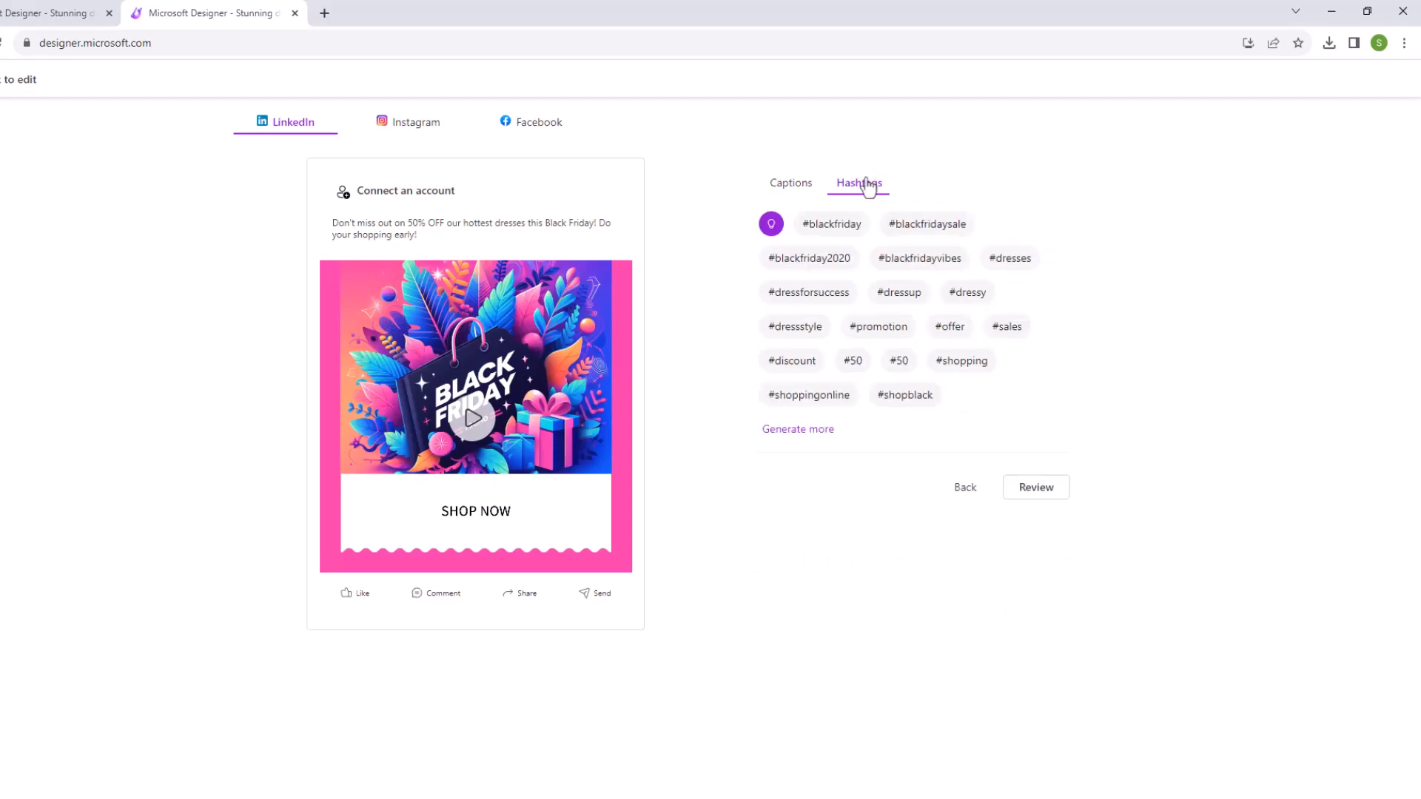
left_click(848, 225)
left_click(924, 230)
left_click(1036, 489)
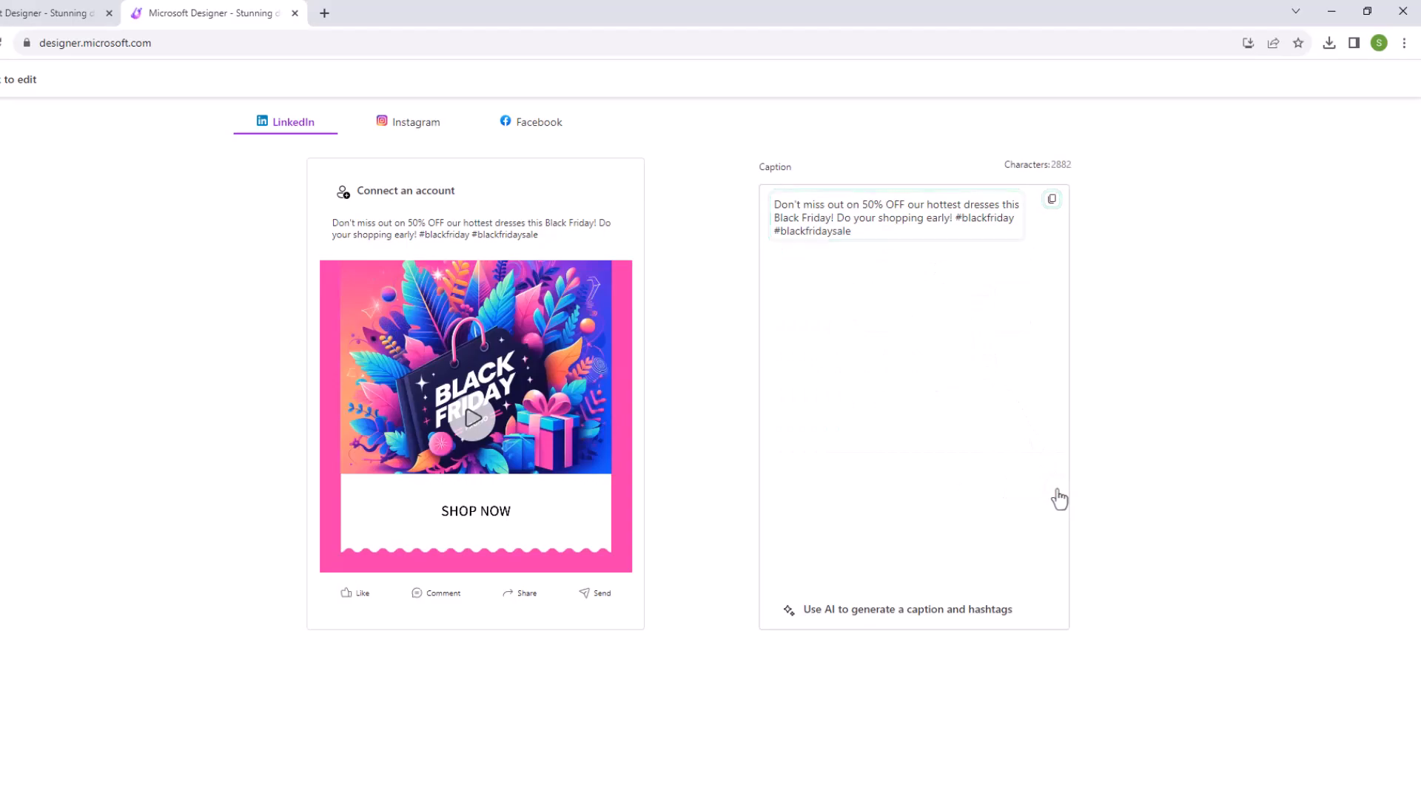
left_click(1053, 200)
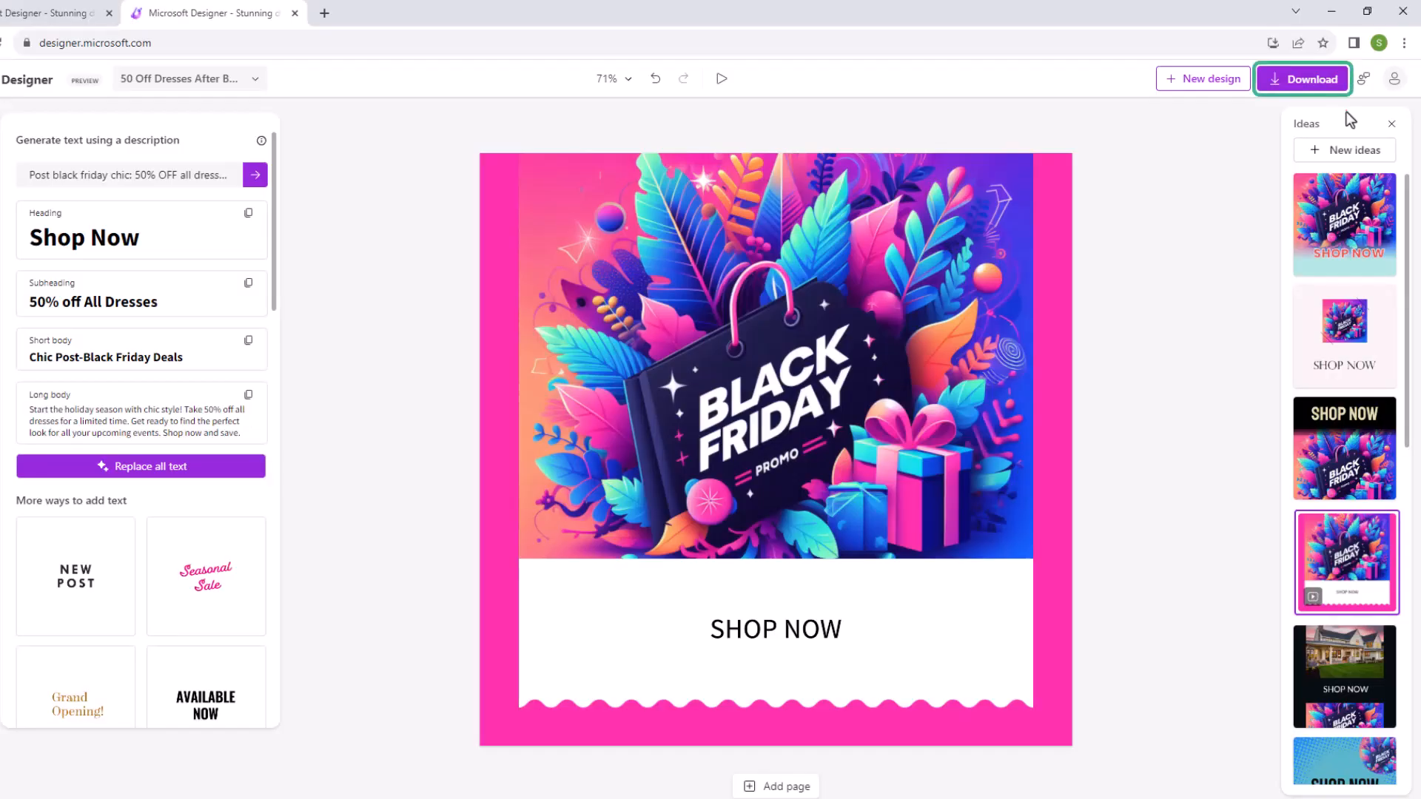
Download the finished design as a GIF.
left_click(1341, 85)
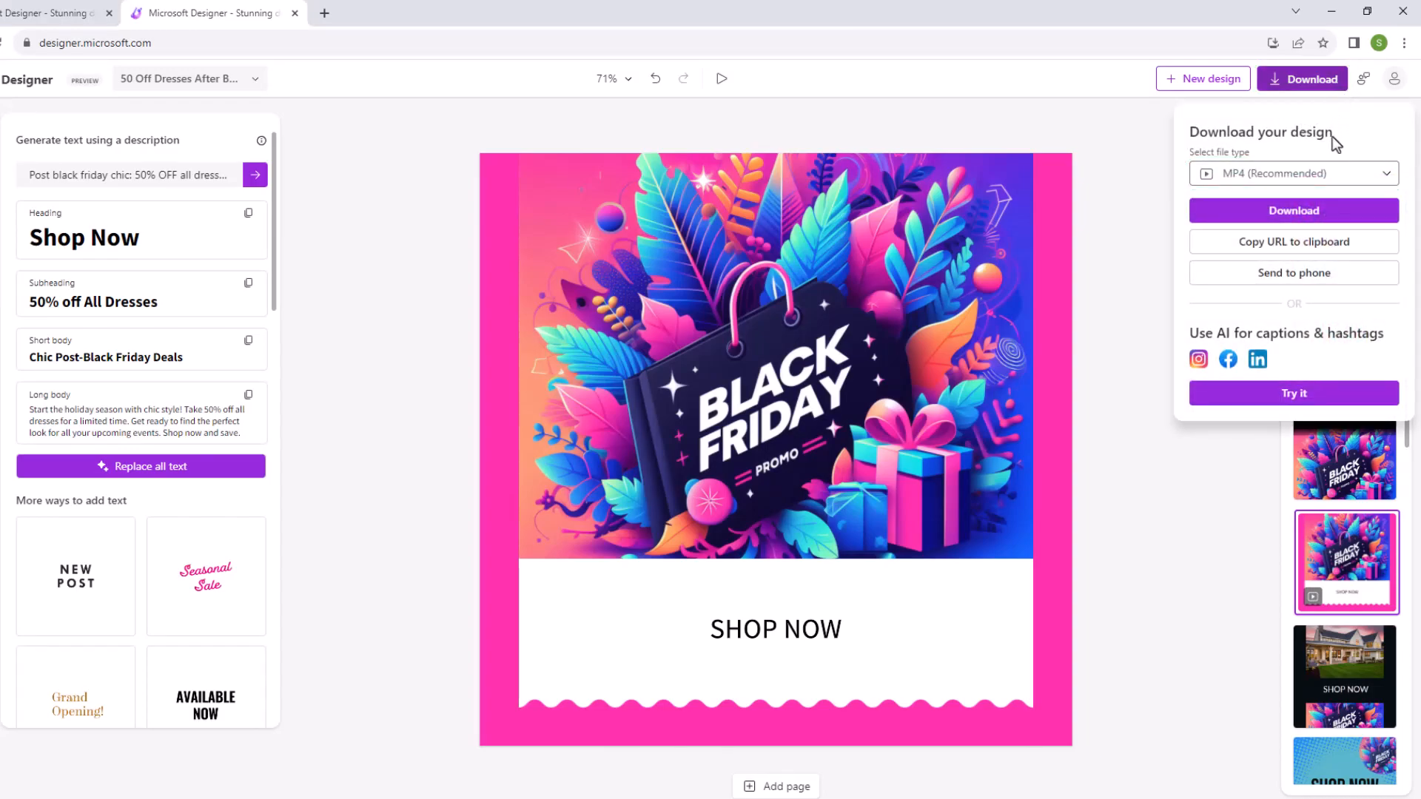
left_click(1329, 175)
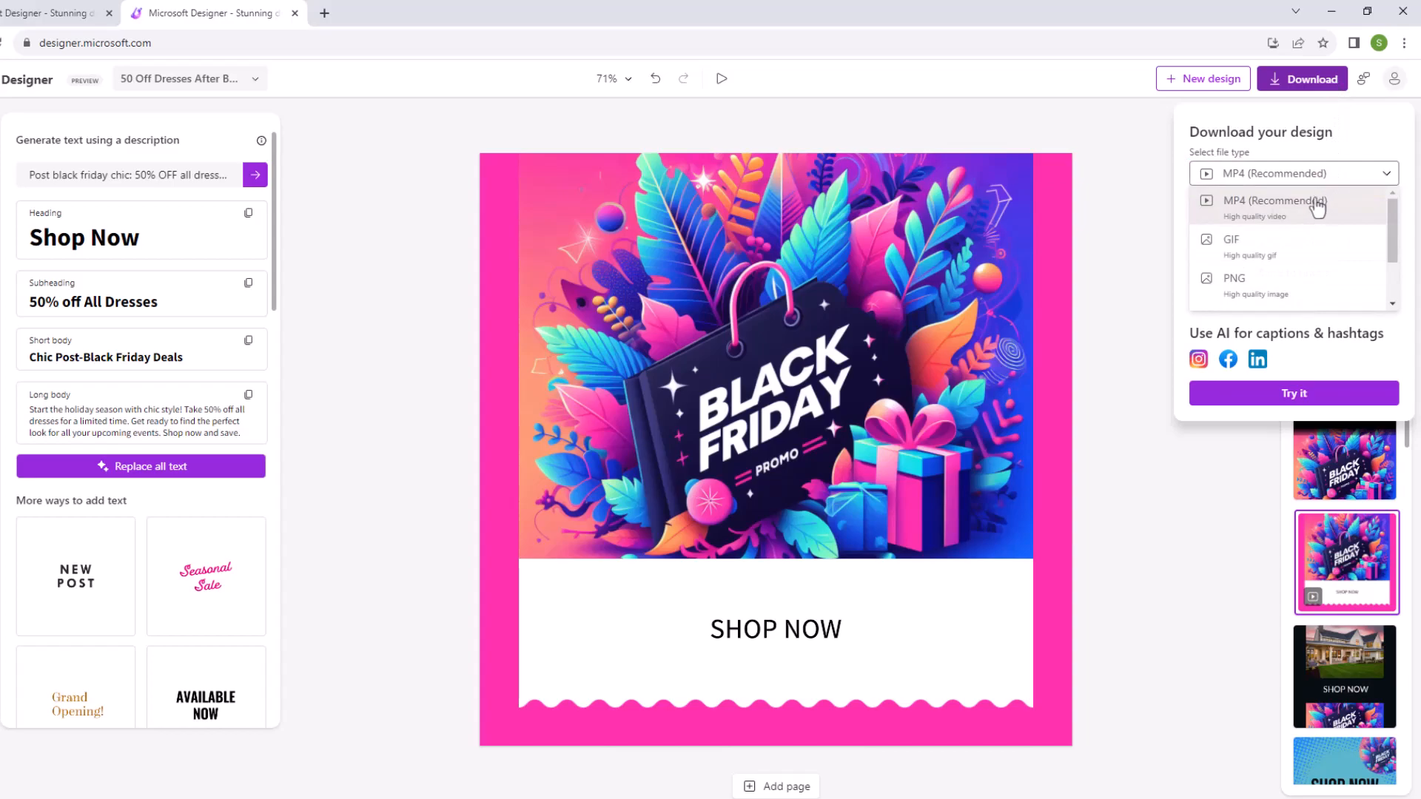
left_click(1291, 252)
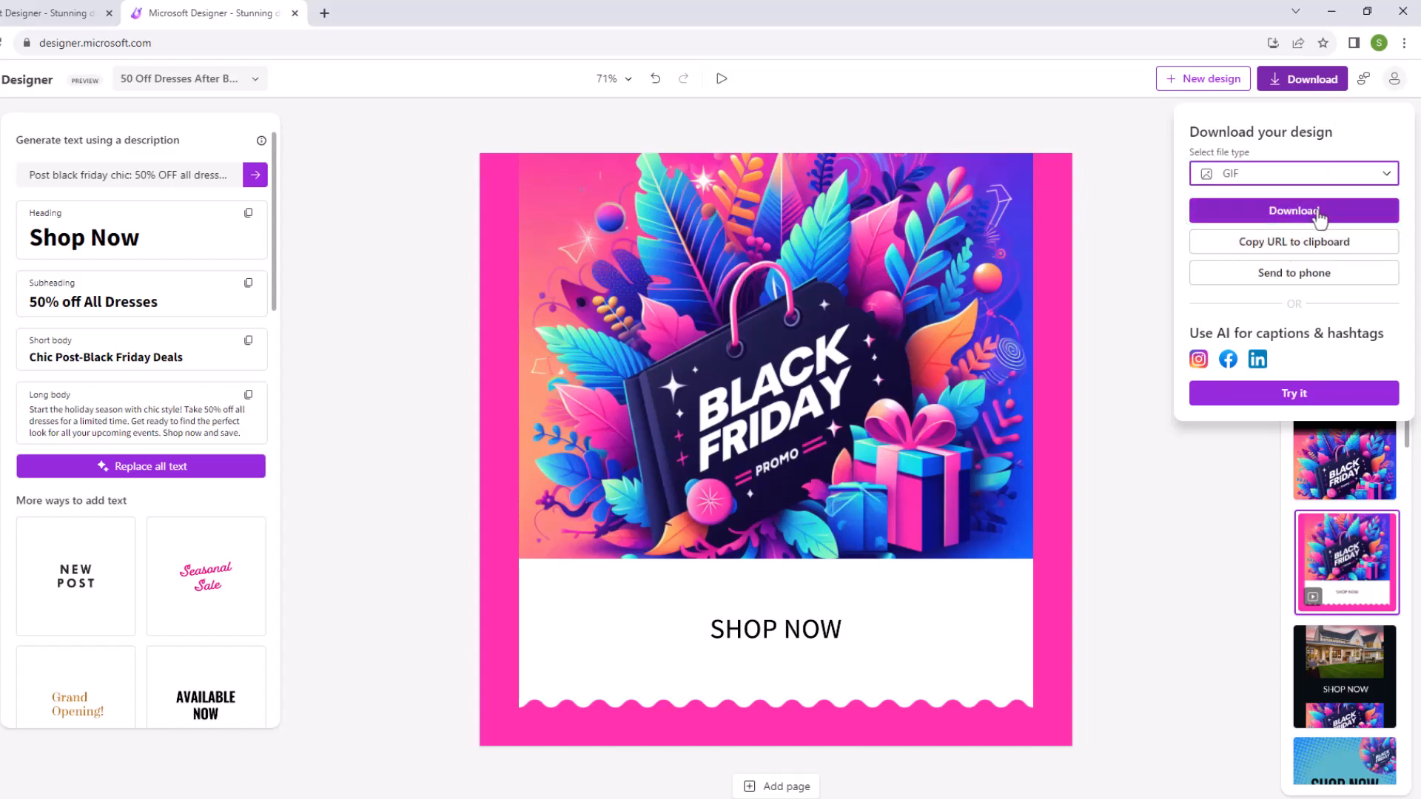
left_click(1294, 211)
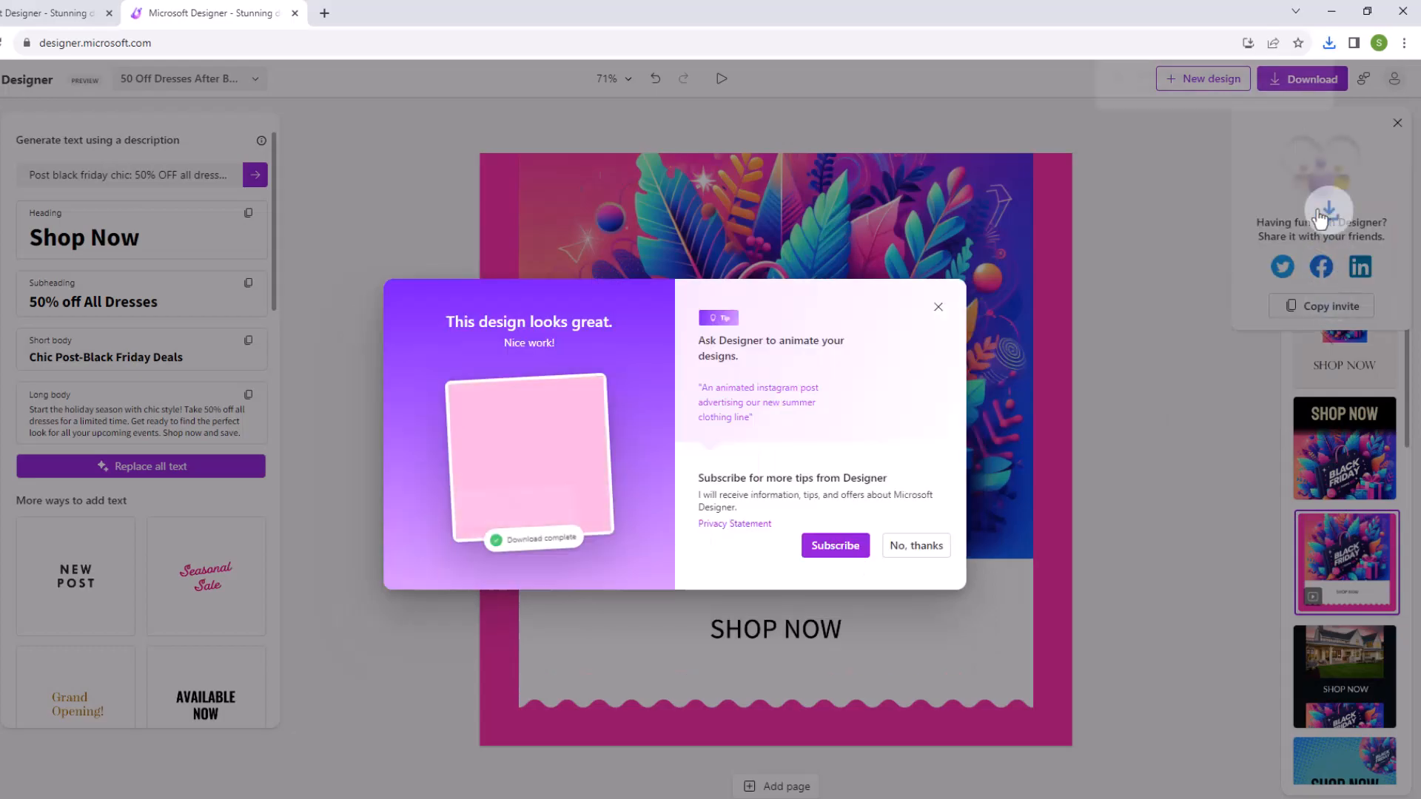